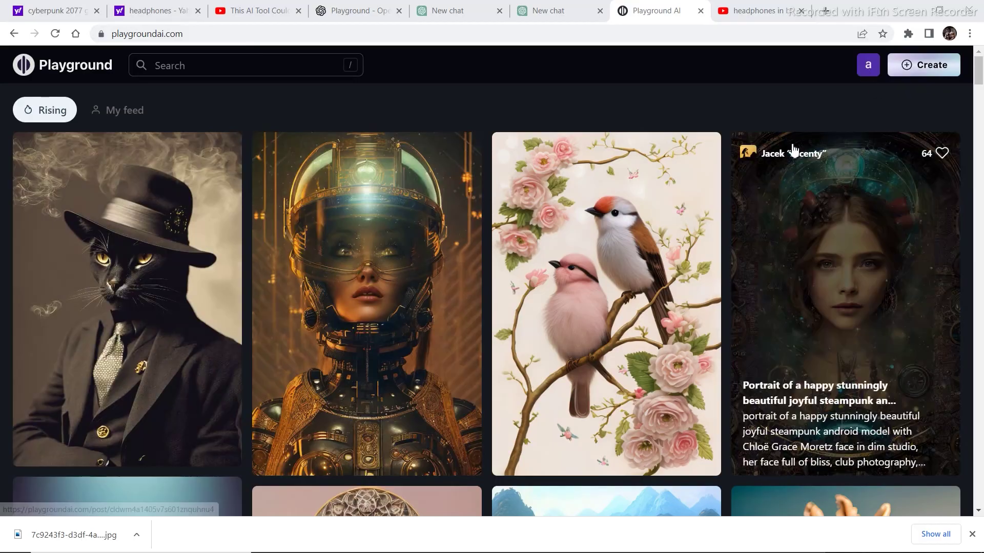
Browse the Rising community feed, then open the image creation editor
scroll(417, 248, "down", 13)
scroll(536, 307, "up", 5)
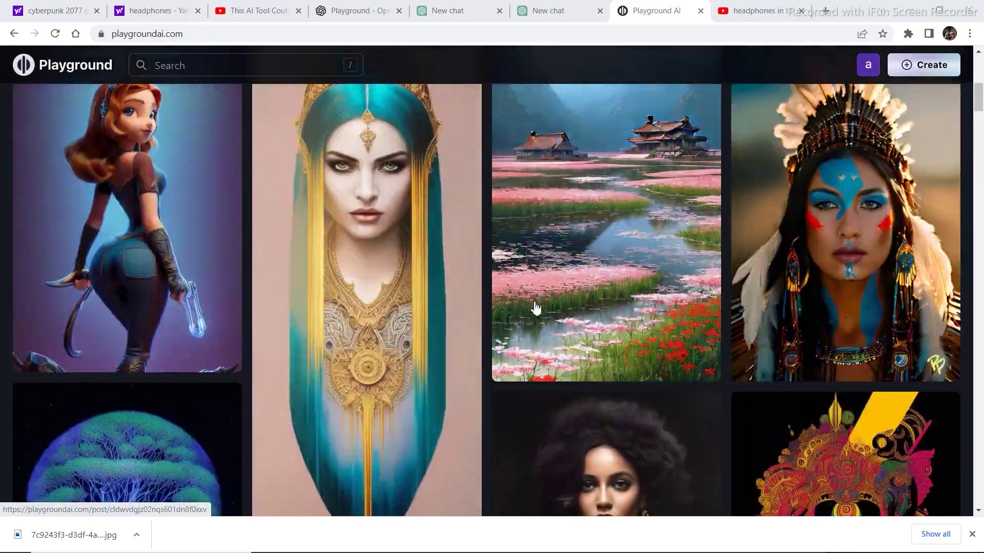
scroll(535, 307, "up", 8)
scroll(517, 372, "down", 10)
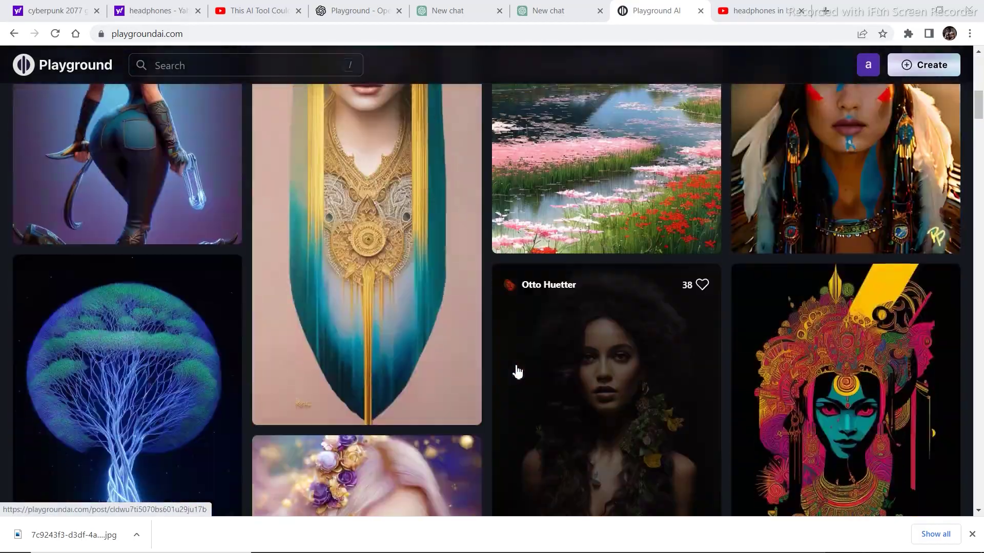
scroll(521, 374, "down", 5)
scroll(464, 205, "up", 10)
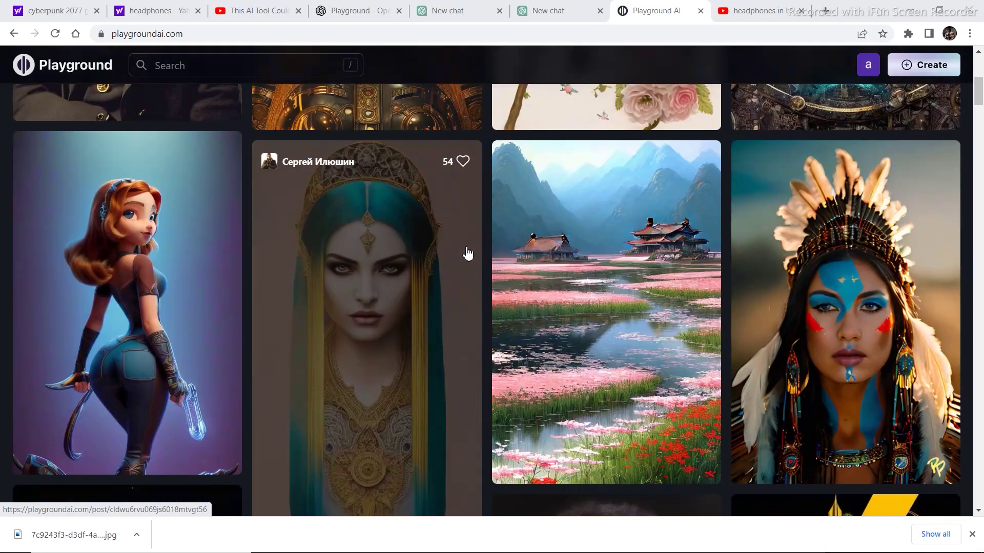
scroll(464, 215, "up", 1)
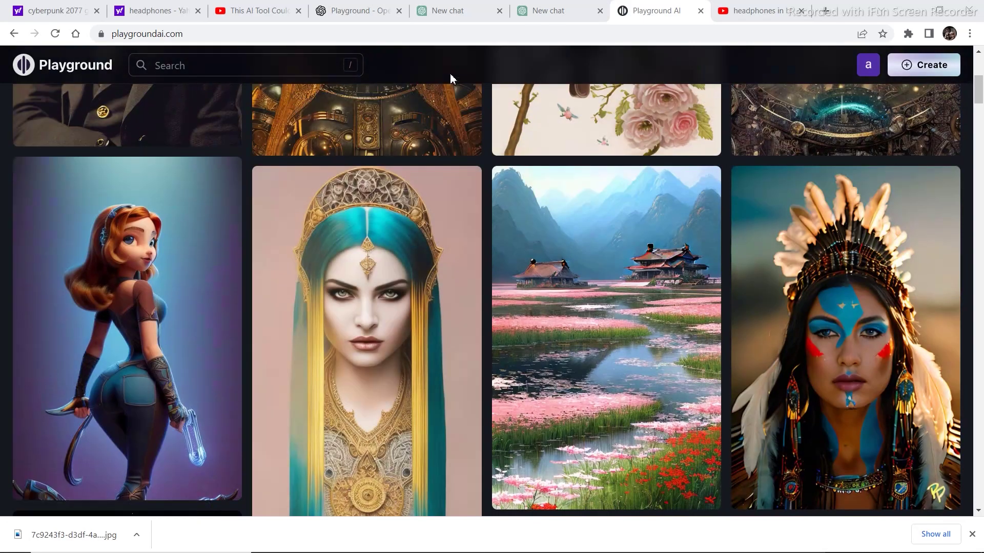
scroll(471, 131, "up", 4)
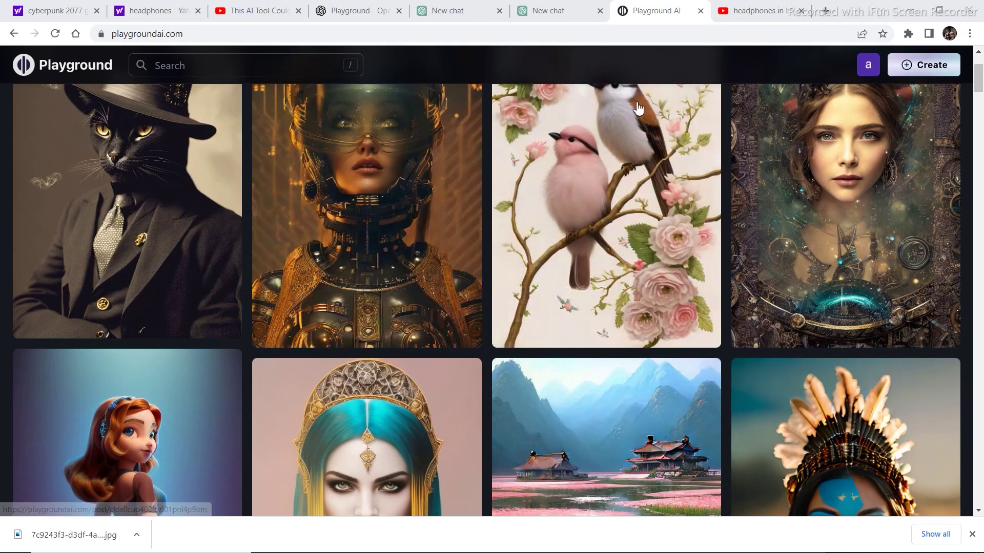
left_click(907, 72)
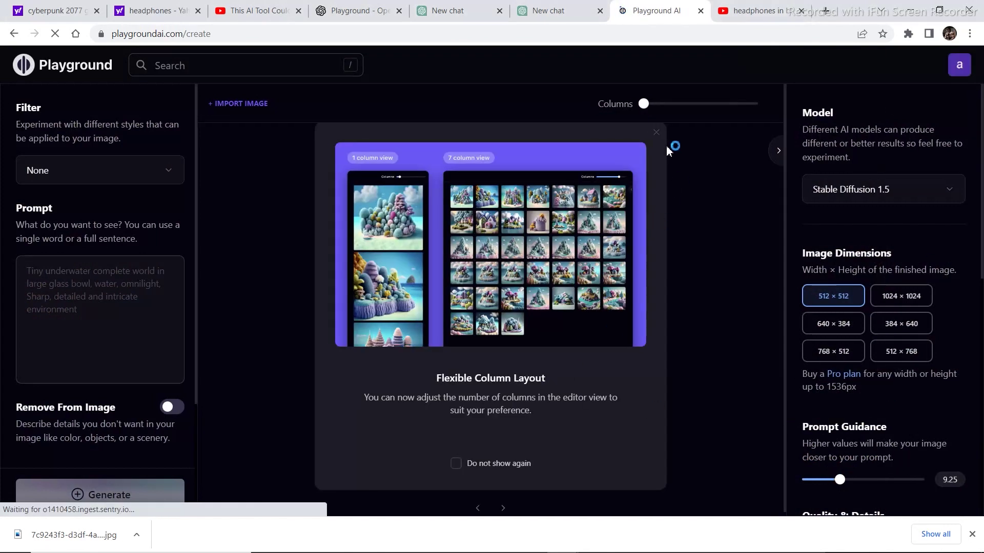
Dismiss the column layout notice and import pexels-thgusstavo-santana-1933873.jpg as the original image
left_click(656, 133)
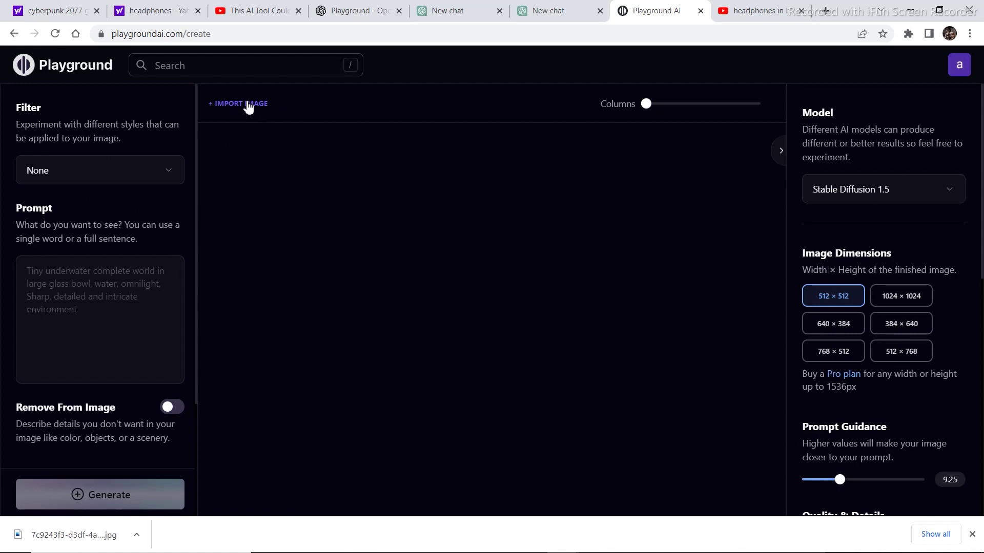
left_click(248, 103)
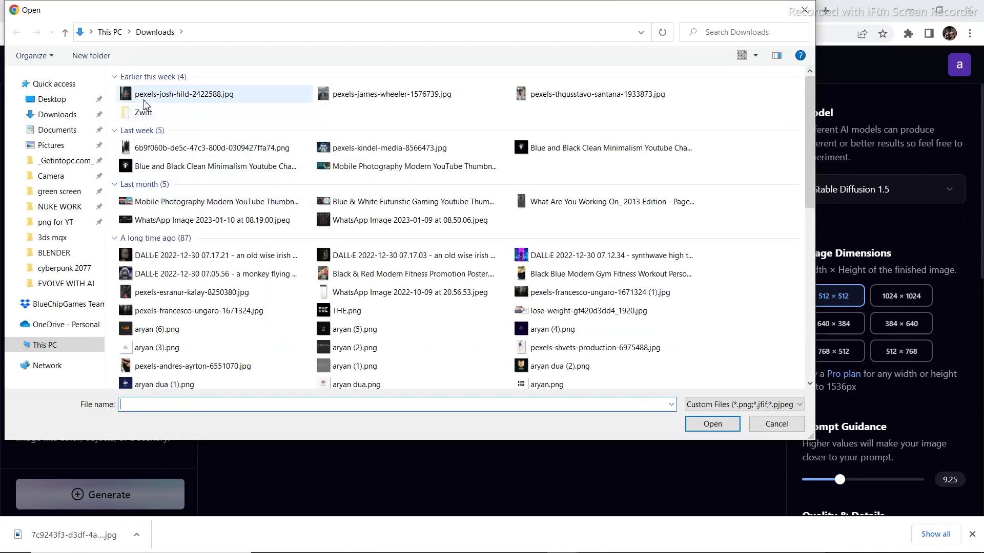
double_click(539, 95)
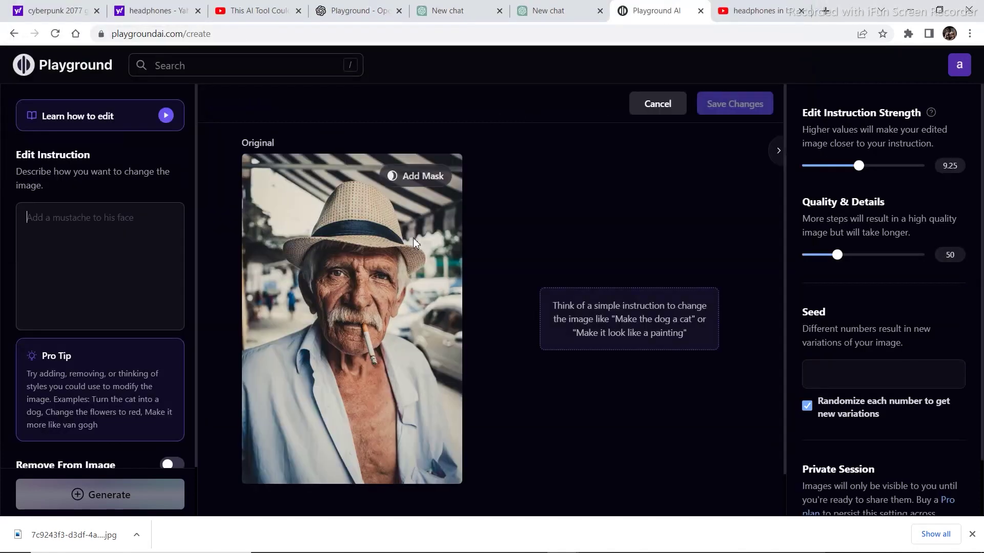
mouse_move(444, 310)
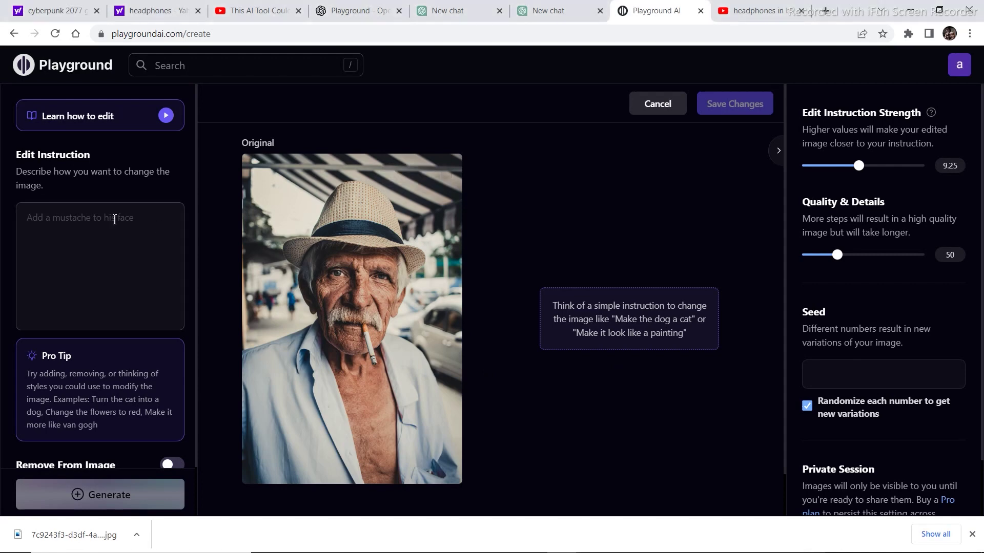
mouse_move(359, 256)
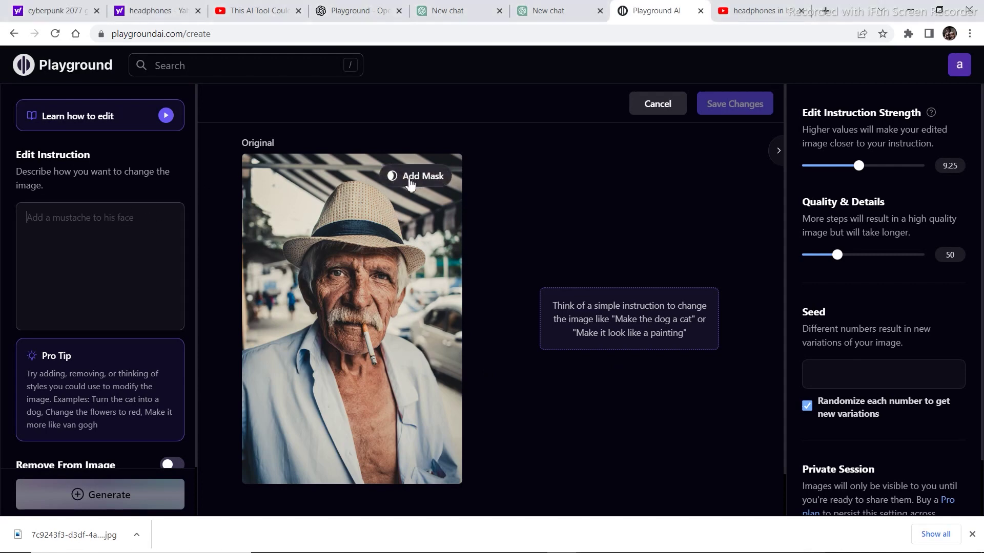
Paint a red mask over both sides of the man's shirt and shrink the brush
left_click(429, 183)
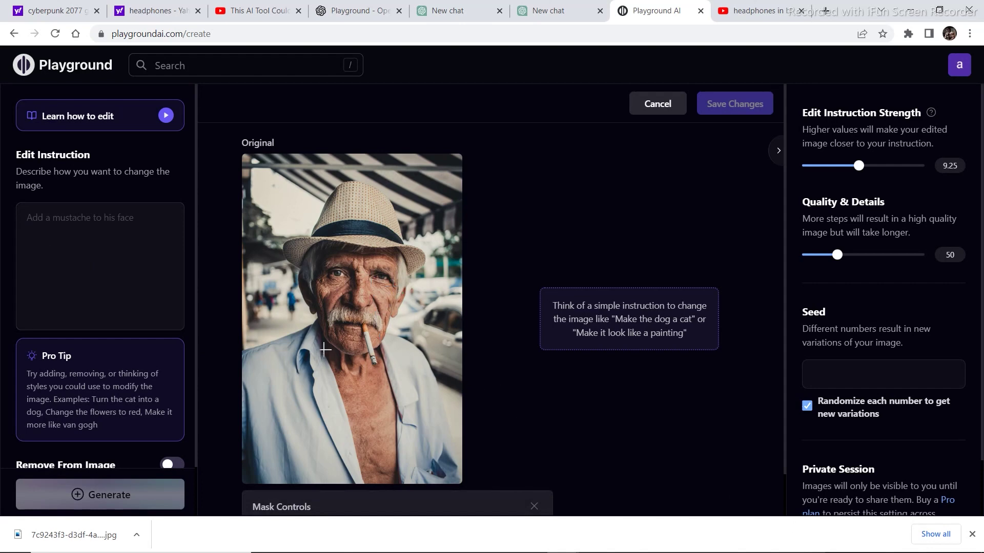
mouse_move(310, 346)
left_mouse_down()
mouse_move(345, 481)
mouse_move(248, 475)
mouse_move(303, 465)
mouse_move(245, 448)
mouse_move(291, 442)
mouse_move(241, 430)
mouse_move(290, 419)
mouse_move(248, 398)
mouse_move(280, 394)
mouse_move(290, 383)
mouse_move(274, 374)
mouse_move(297, 355)
mouse_move(249, 366)
left_mouse_up()
mouse_move(399, 341)
left_mouse_down()
mouse_move(431, 398)
mouse_move(451, 479)
mouse_move(419, 481)
mouse_move(406, 373)
mouse_move(416, 401)
mouse_move(415, 363)
mouse_move(417, 378)
mouse_move(332, 402)
left_mouse_up()
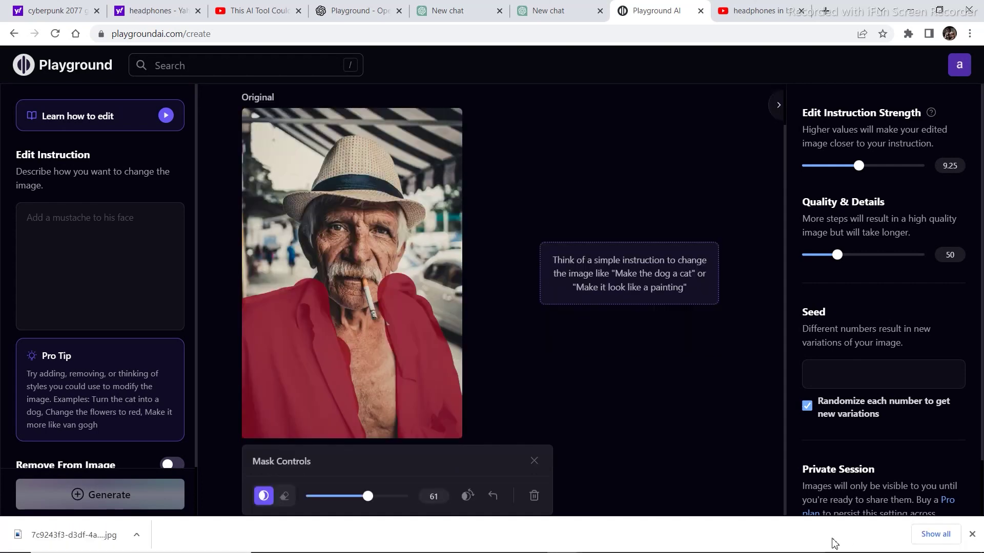
scroll(377, 508, "down", 1)
mouse_move(369, 498)
left_mouse_down()
mouse_move(345, 496)
mouse_move(367, 496)
left_mouse_up()
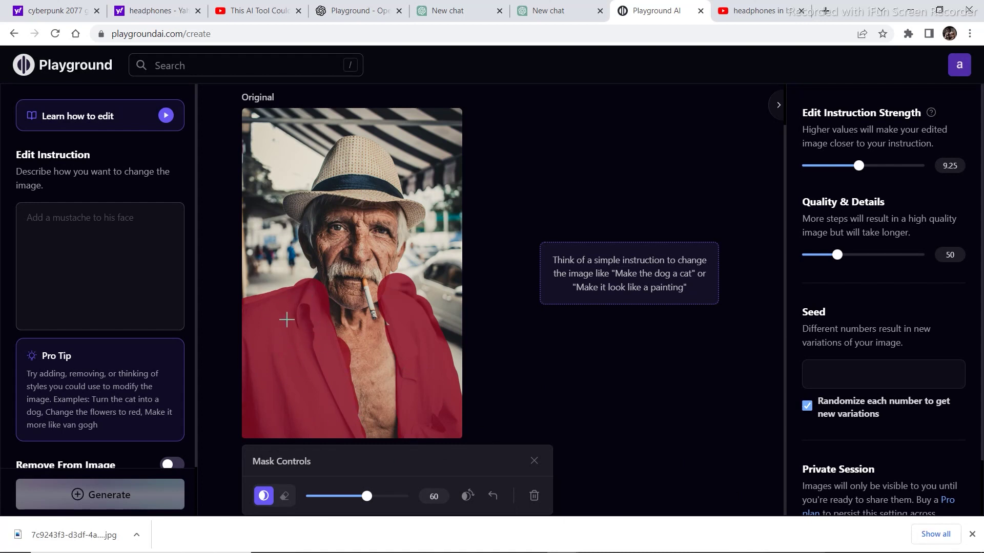
left_click(156, 256)
Generate 'turn the shirt into a black coat', fixing the typo, then raise strength to 14
type("turn the shirt inro a black coat")
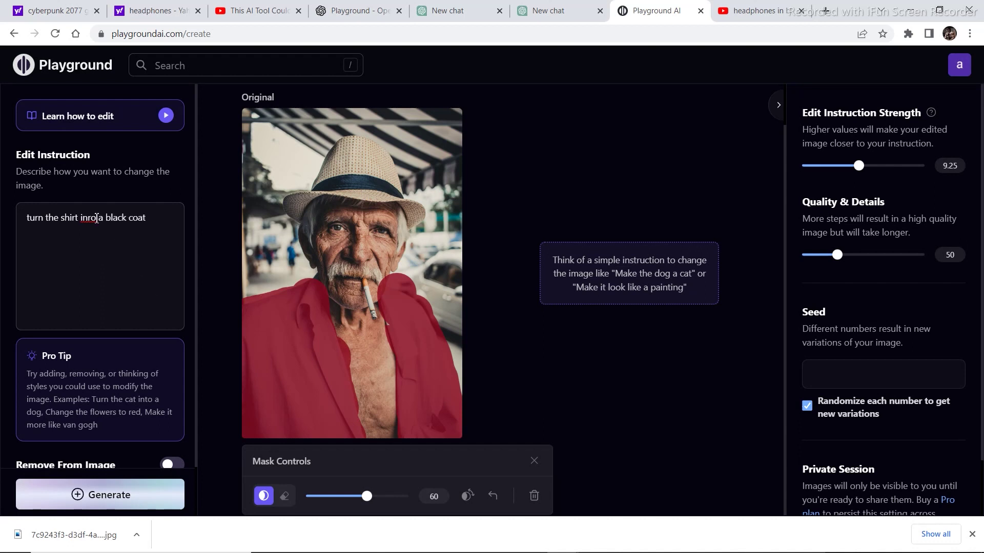
key("BackSpace")
type("t")
left_click(101, 496)
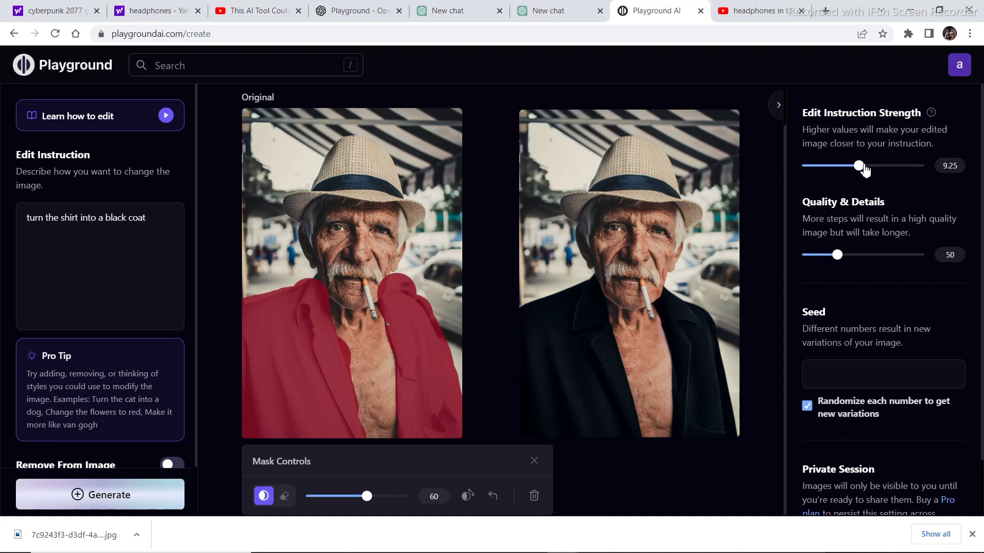
left_click_drag(859, 165, 889, 169)
Regenerate at higher strength, then generate the 'with wrinkles' version at strength 13
left_click(101, 499)
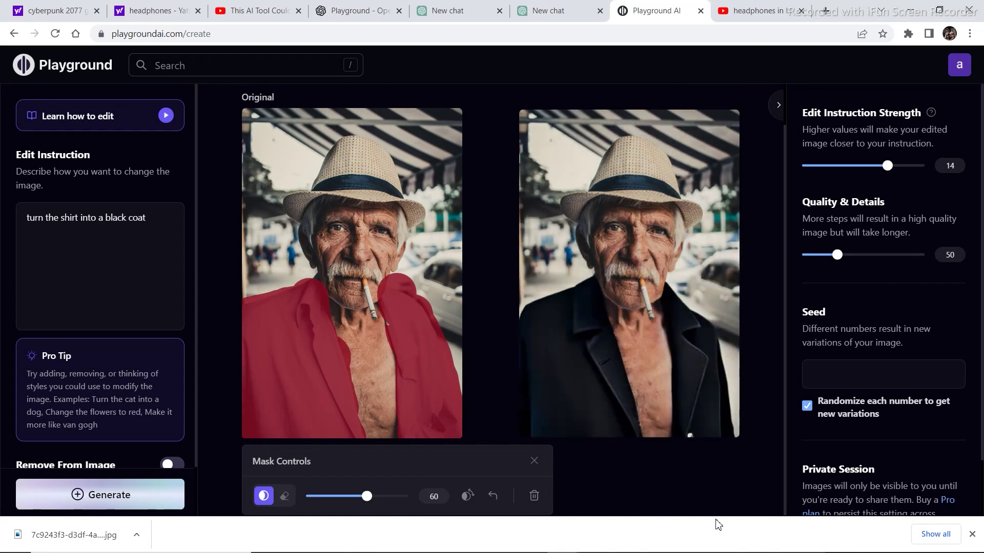
left_click(163, 217)
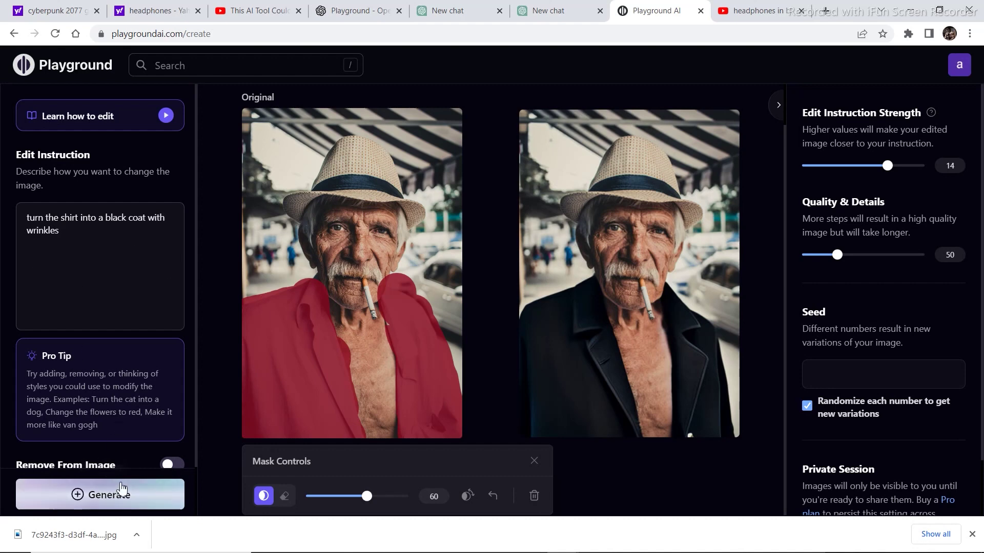
left_click_drag(887, 166, 882, 166)
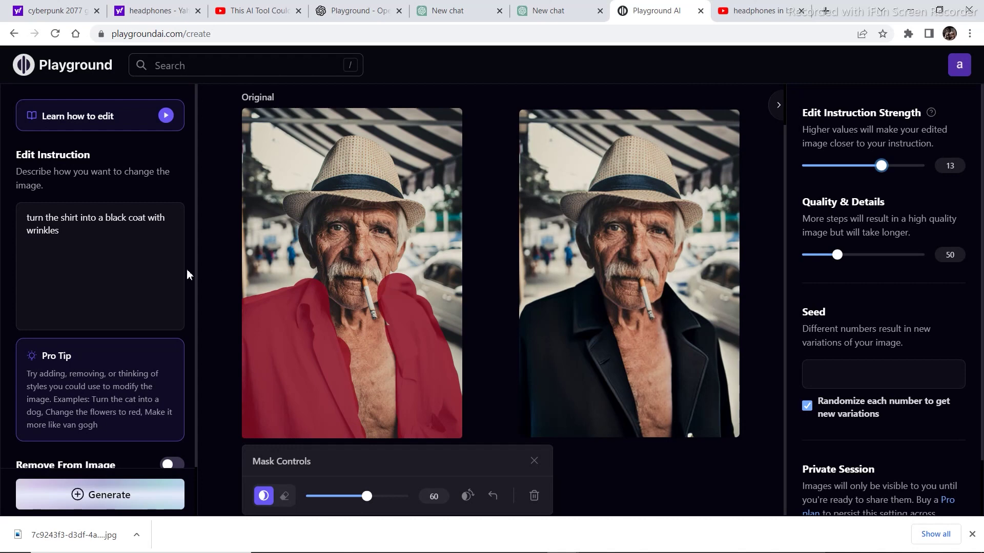
left_click(126, 492)
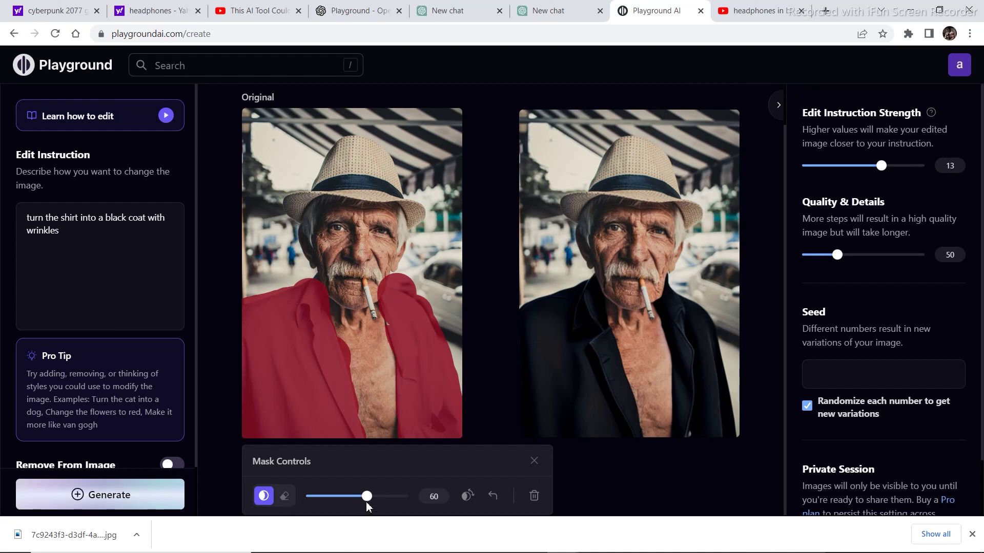
Mask the straw hat with a smaller brush and generate 'turn the hat into black'
left_click_drag(367, 497, 318, 497)
mouse_move(302, 221)
left_mouse_down()
mouse_move(282, 209)
mouse_move(287, 195)
mouse_move(302, 195)
left_mouse_up()
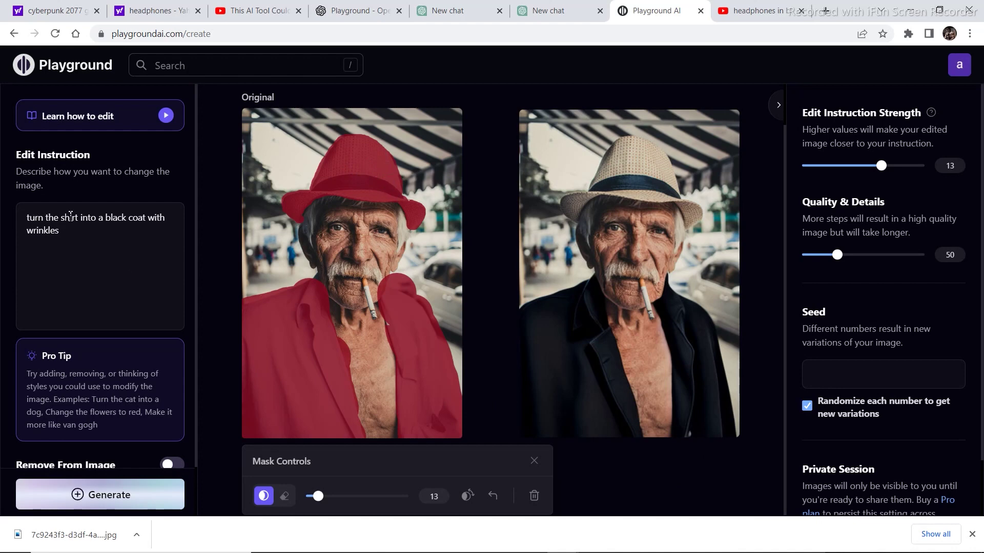
key("BackSpace")
key("BackSpace")
key("BackSpace")
key("BackSpace")
key("BackSpace")
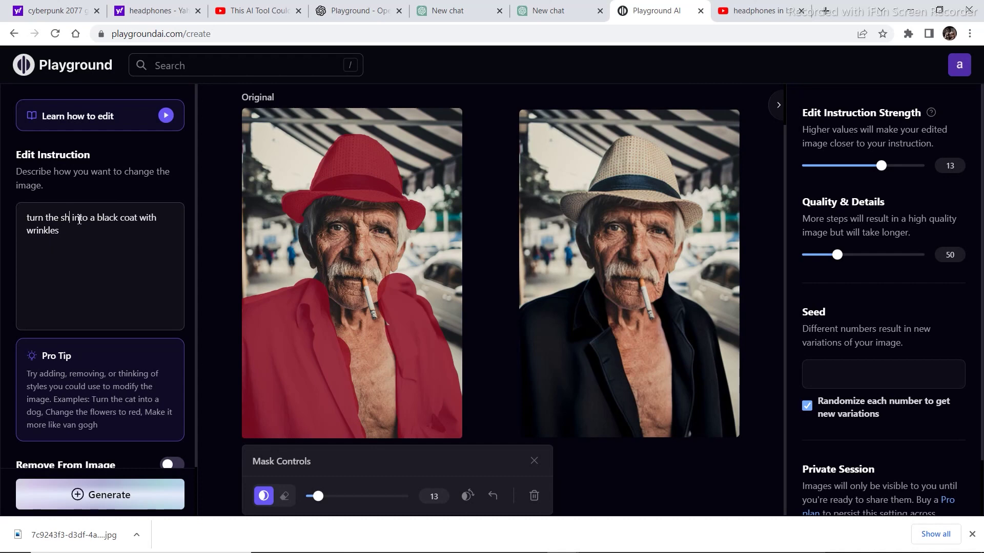
type("hat")
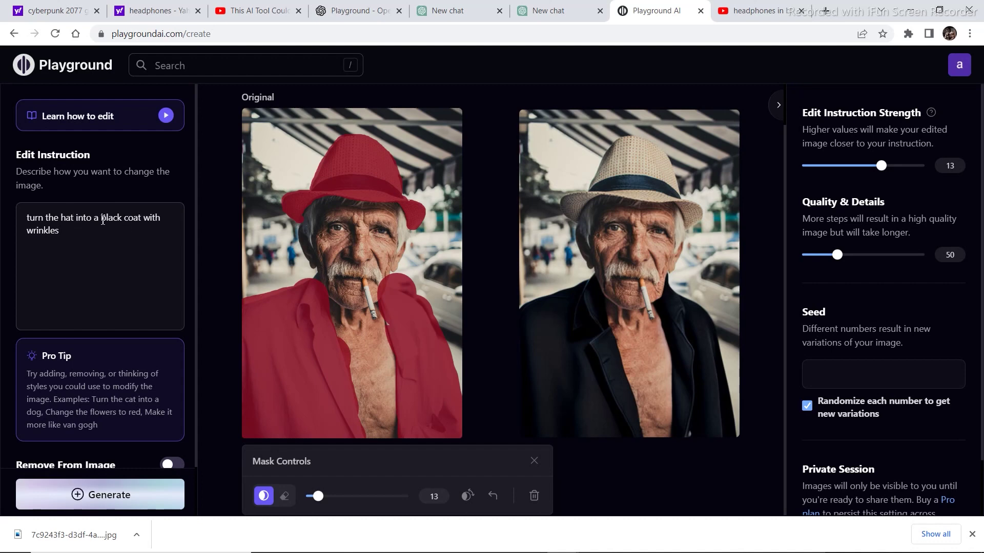
key("BackSpace")
key("BackSpace")
key("BackSpace")
key("BackSpace")
key("BackSpace")
key("BackSpace")
key("BackSpace")
key("BackSpace")
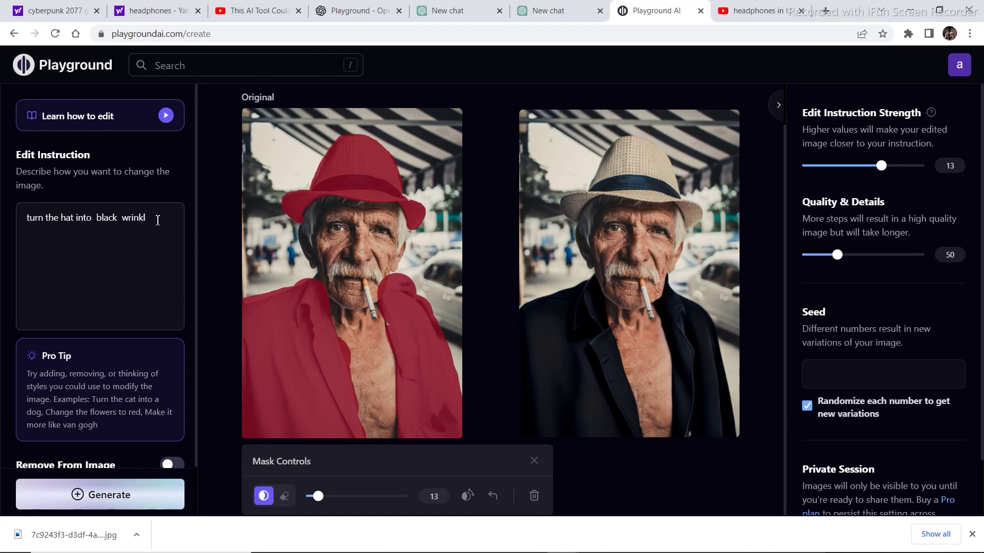
left_click(113, 497)
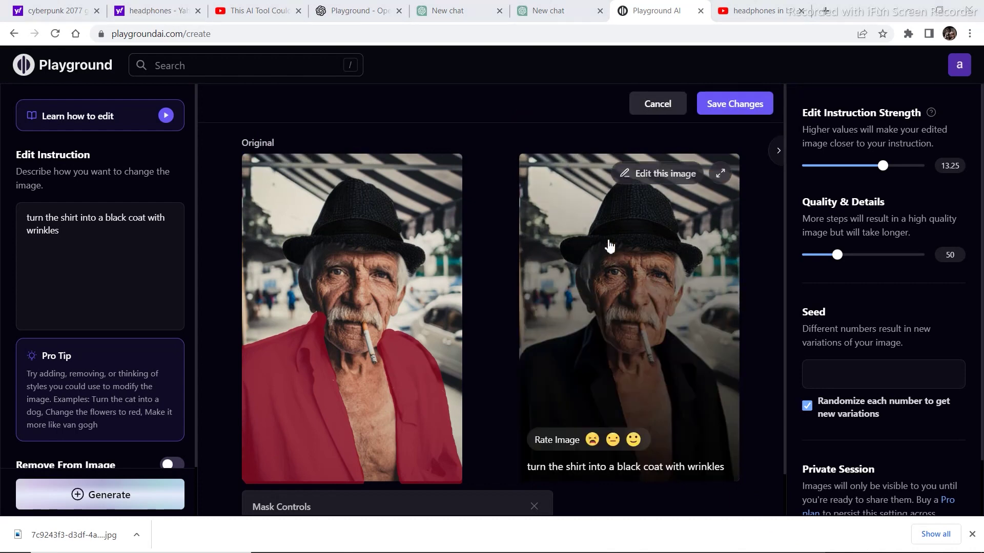
left_click(668, 109)
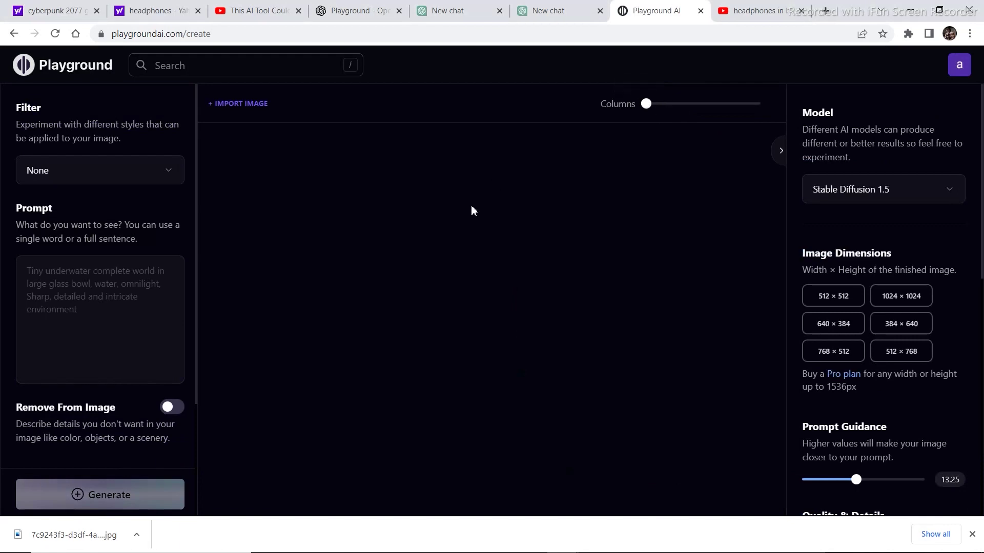
Import the city street photo with yellow taxis as the new original image
left_click(243, 105)
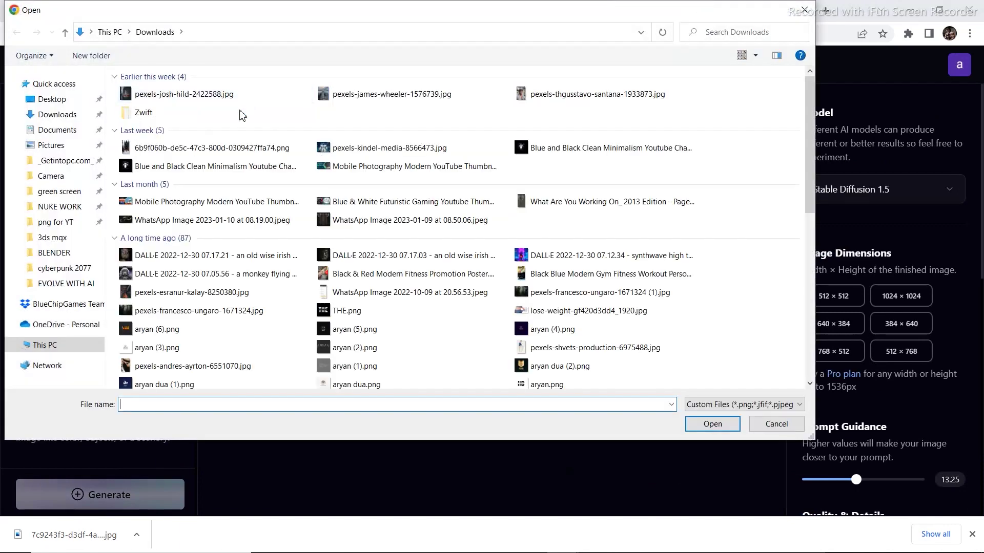
double_click(603, 295)
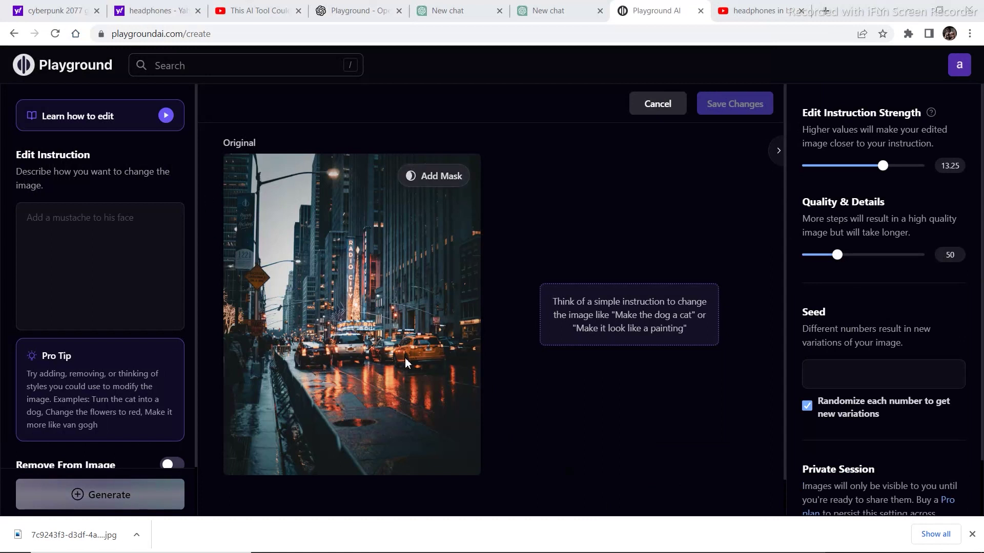
Enlarge the mask brush slightly and mask the buildings and skyline, leaving taxis unmasked
left_click(427, 177)
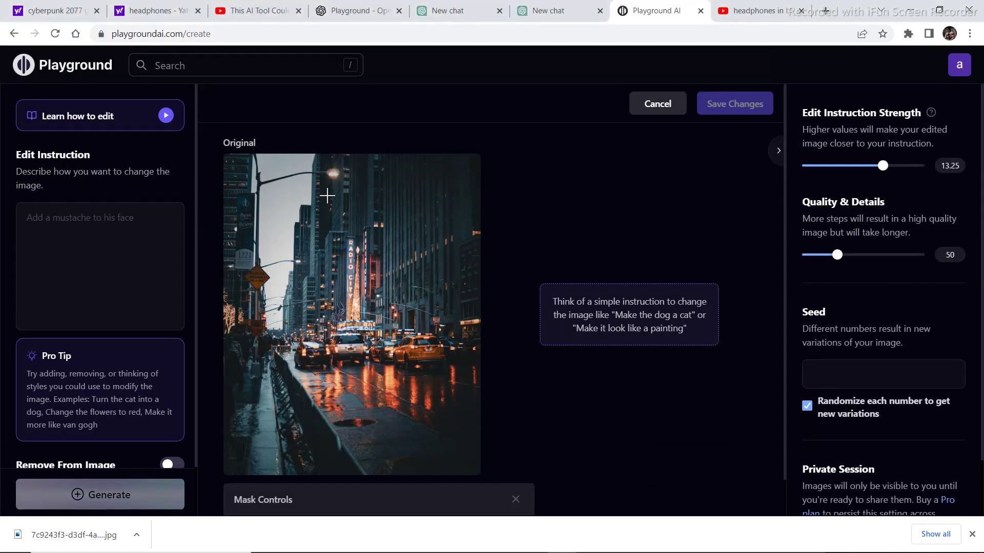
left_click_drag(231, 160, 232, 178)
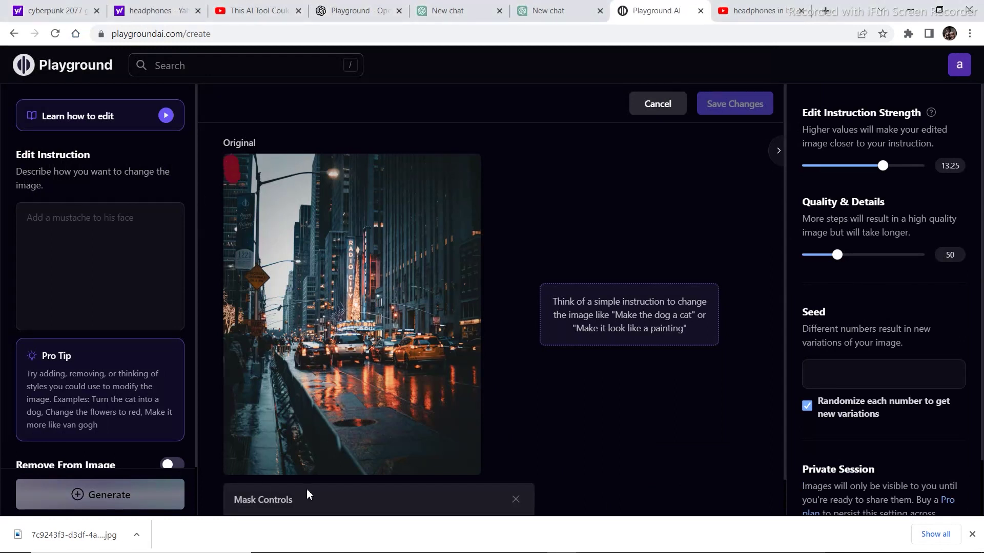
scroll(307, 488, "down", 1)
left_click_drag(312, 497, 323, 496)
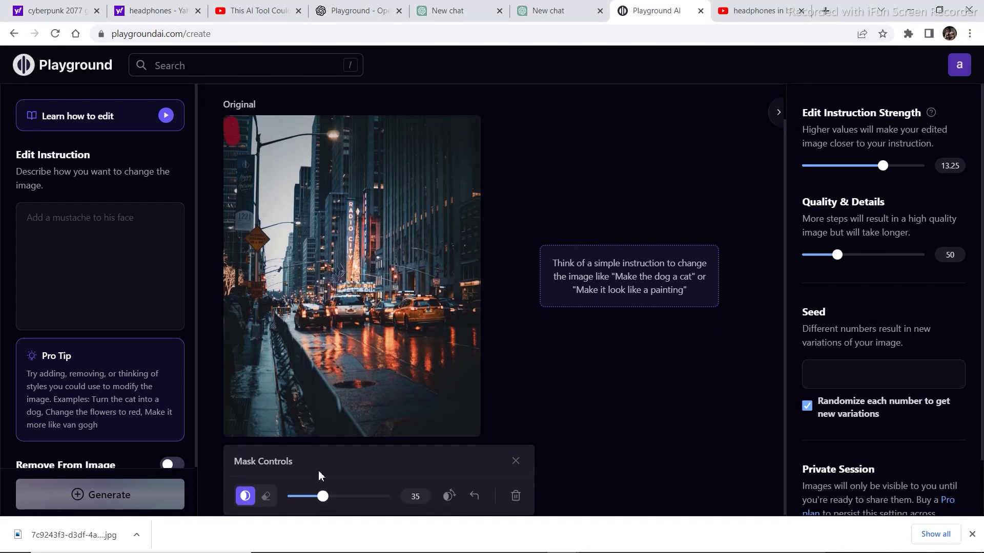
scroll(248, 220, "up", 1)
mouse_move(233, 165)
left_mouse_down()
mouse_move(241, 234)
mouse_move(238, 186)
mouse_move(226, 202)
mouse_move(225, 320)
mouse_move(235, 302)
mouse_move(240, 316)
mouse_move(249, 282)
mouse_move(257, 177)
left_mouse_up()
mouse_move(283, 299)
left_mouse_down()
mouse_move(291, 338)
mouse_move(297, 283)
mouse_move(303, 331)
mouse_move(312, 204)
mouse_move(297, 258)
mouse_move(320, 207)
mouse_move(321, 160)
mouse_move(322, 174)
mouse_move(329, 149)
left_mouse_up()
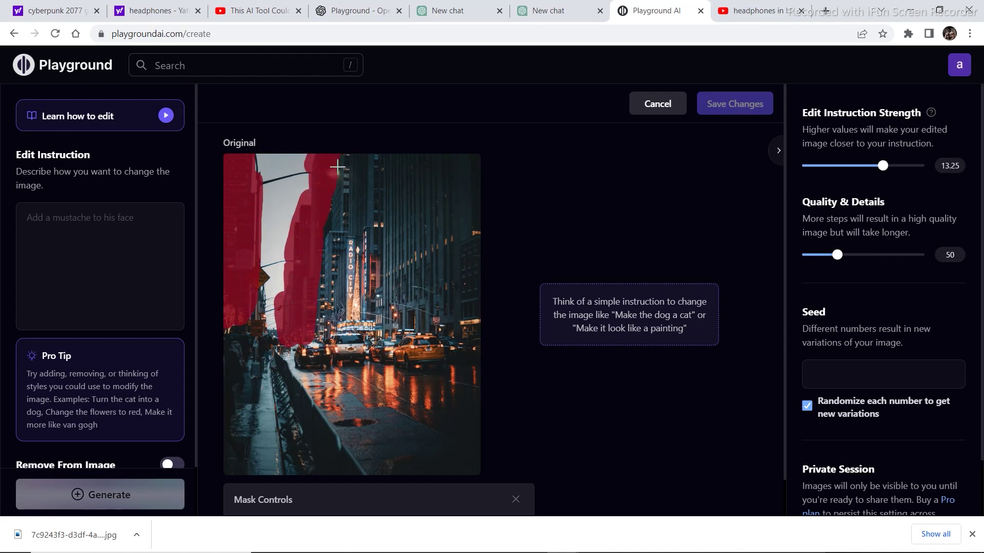
mouse_move(411, 147)
left_mouse_down()
mouse_move(402, 192)
mouse_move(419, 220)
mouse_move(448, 213)
mouse_move(470, 186)
mouse_move(469, 206)
mouse_move(487, 198)
mouse_move(467, 280)
mouse_move(481, 270)
mouse_move(468, 316)
mouse_move(478, 327)
mouse_move(455, 308)
mouse_move(448, 265)
mouse_move(430, 282)
mouse_move(420, 210)
mouse_move(401, 202)
mouse_move(351, 251)
mouse_move(339, 198)
mouse_move(323, 327)
mouse_move(343, 274)
mouse_move(342, 317)
mouse_move(358, 271)
mouse_move(357, 326)
mouse_move(372, 273)
mouse_move(378, 301)
mouse_move(387, 269)
mouse_move(387, 326)
mouse_move(399, 276)
mouse_move(398, 334)
left_mouse_up()
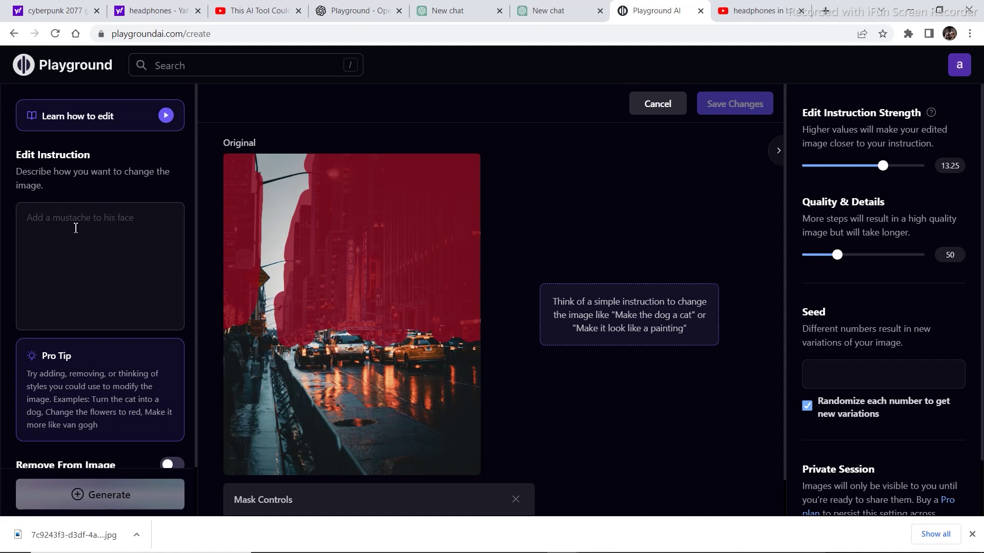
Generate 'turn the buildings into old European style architecture' and raise strength to 15.25
type("turn the buildings into old e")
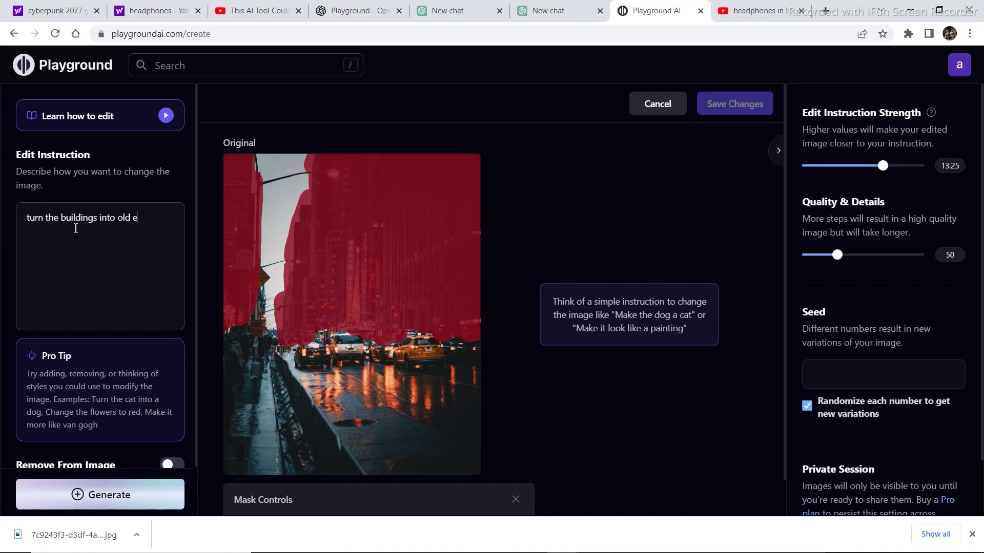
type("opian style architecture architecture")
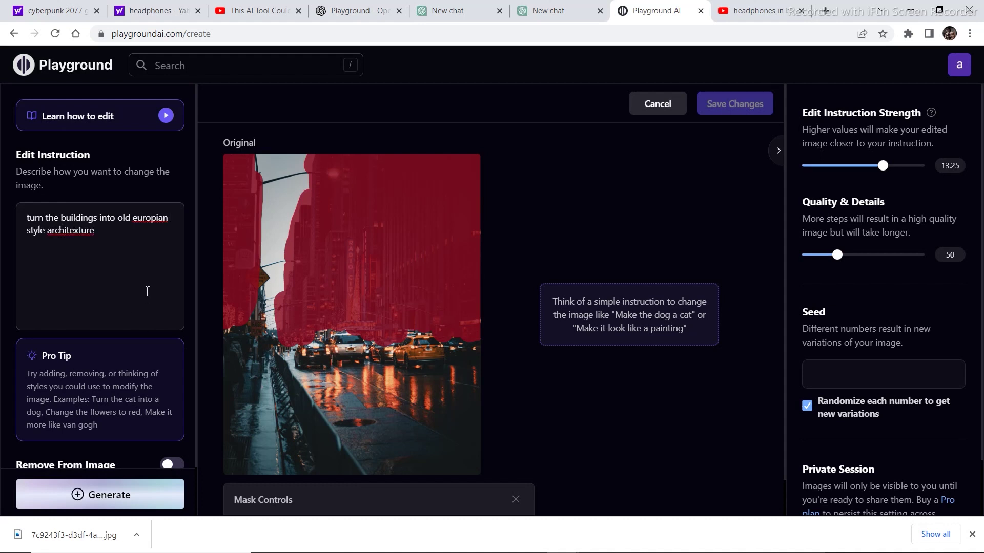
left_click(100, 508)
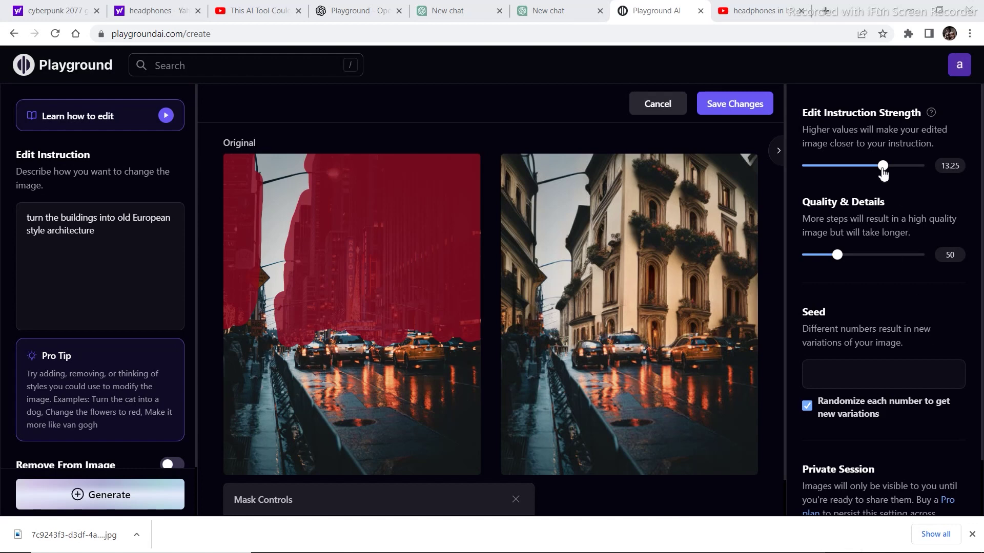
left_click_drag(883, 173, 896, 172)
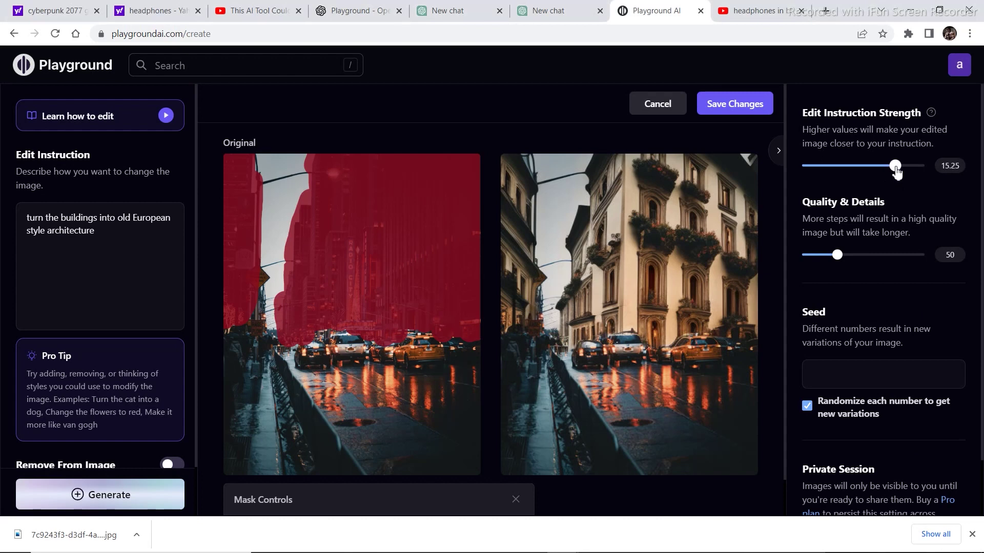
Regenerate at higher strength, then lower it and generate 'turn the scene into night time'
left_click(127, 496)
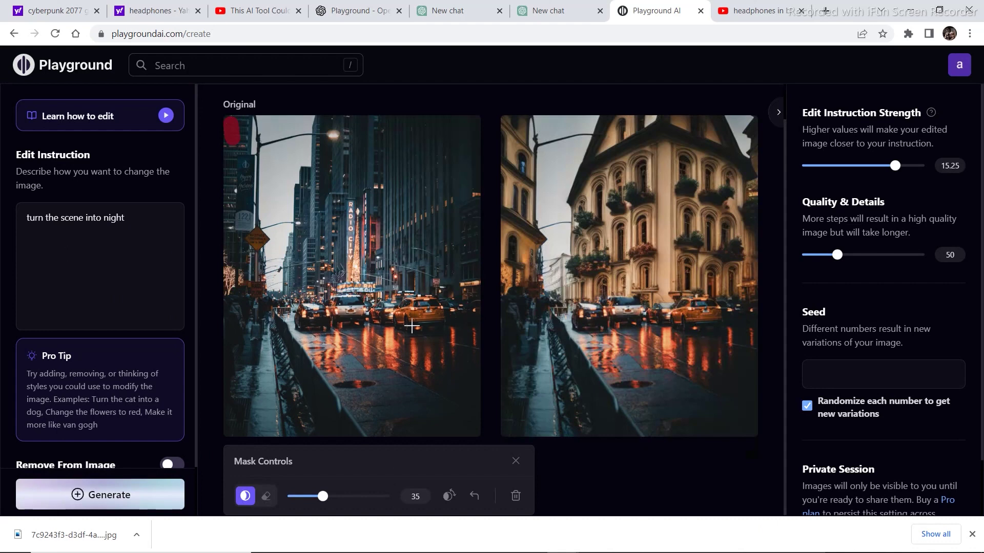
mouse_move(897, 174)
left_mouse_down()
mouse_move(870, 175)
mouse_move(881, 172)
left_mouse_up()
left_click(153, 498)
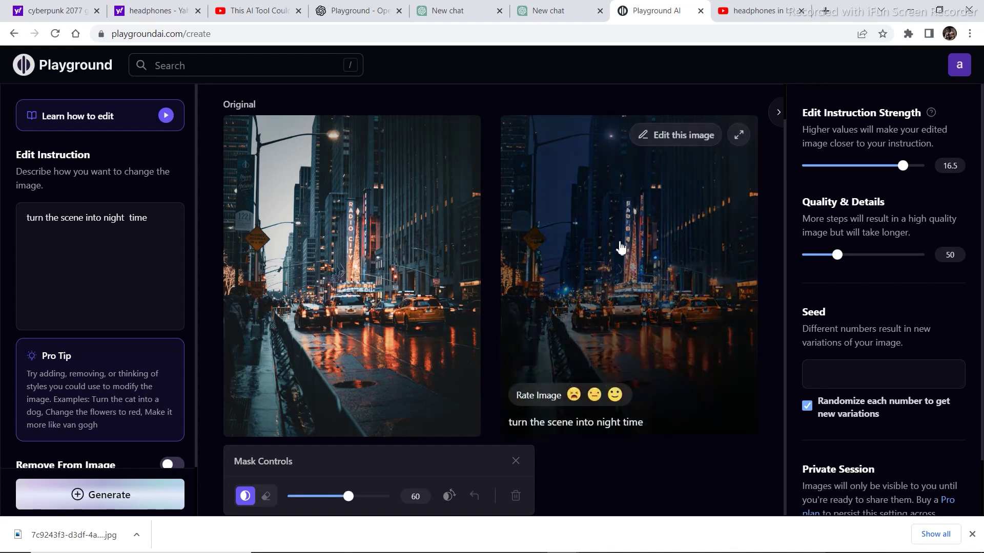
Make the night-time result the new image to edit
mouse_move(623, 323)
left_click(664, 136)
left_click(662, 141)
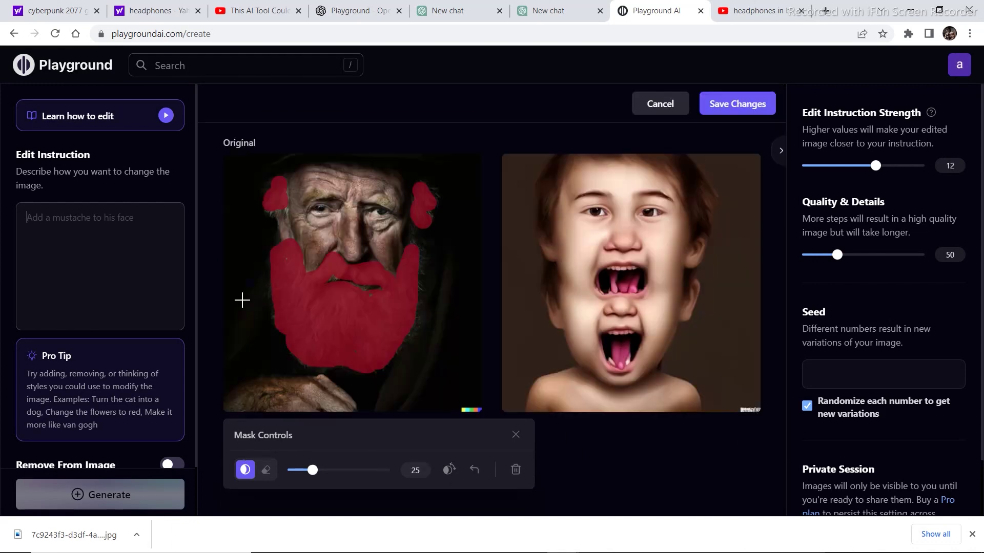
Paste the edit instruction 'turn the white hair into blue' into the prompt box
mouse_move(446, 542)
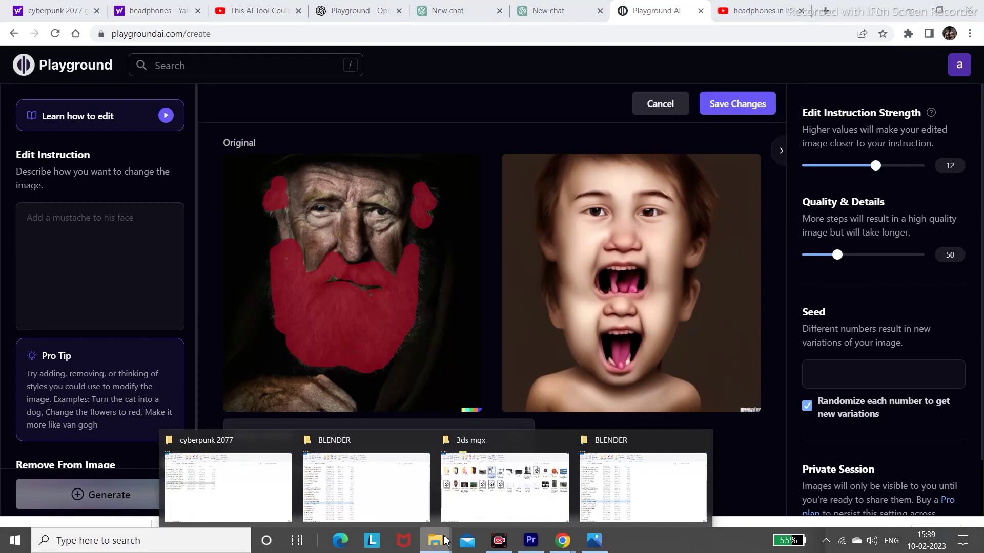
left_click(488, 514)
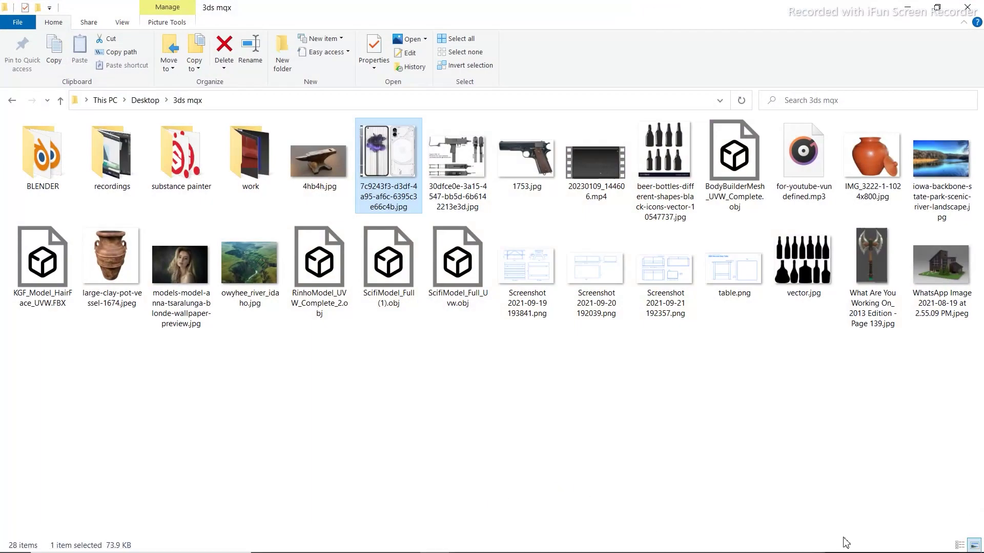
key("alt+Tab")
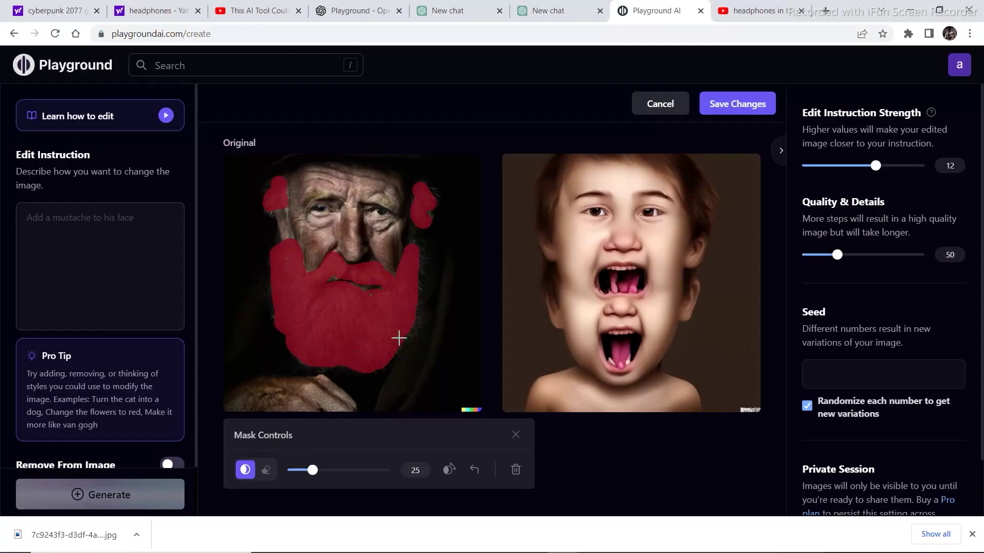
mouse_move(859, 528)
left_click(86, 229)
type("turn the white hair into blue")
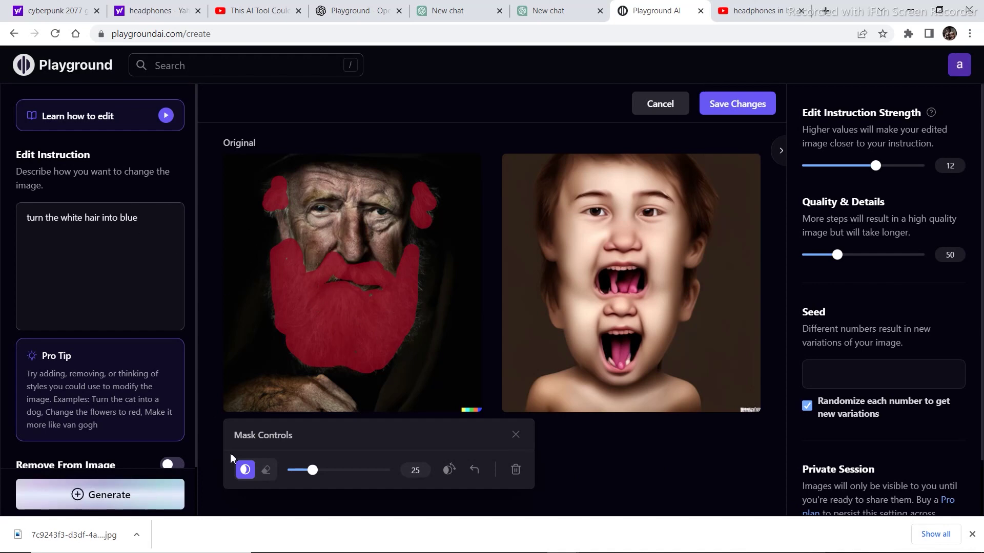
Generate the blue beard at strength 10, retry at 6.5, then undo both mask strokes
left_click_drag(875, 165, 864, 171)
left_click(100, 495)
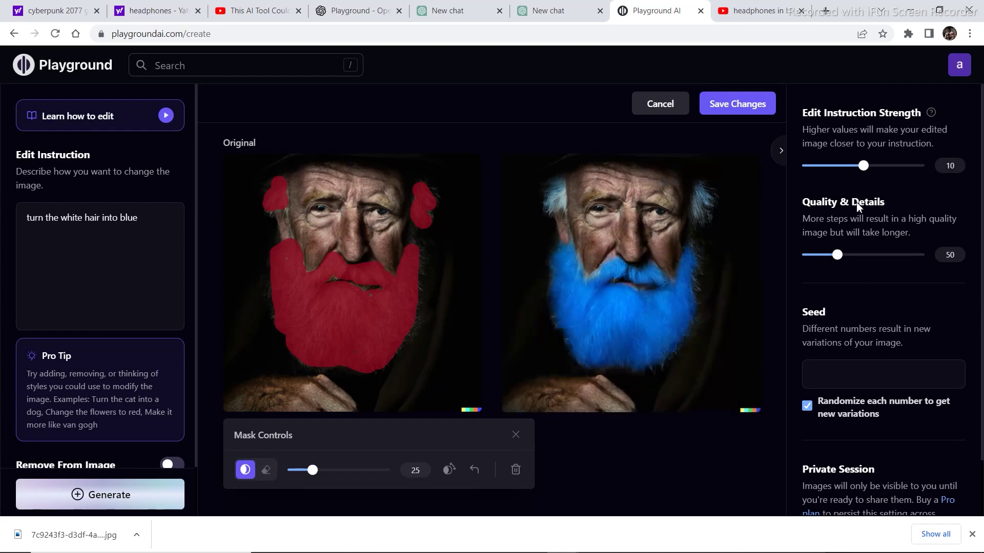
left_click_drag(863, 166, 844, 169)
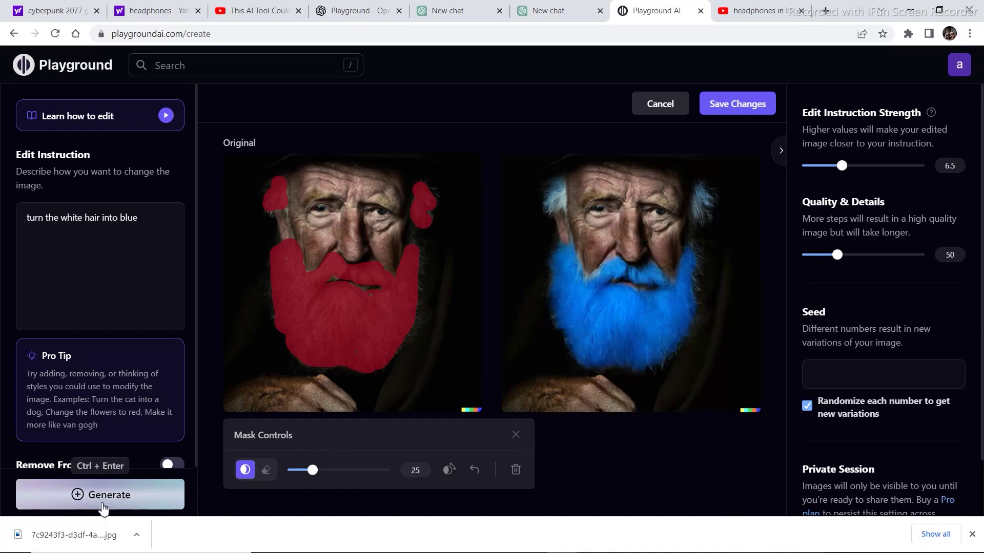
left_click(103, 509)
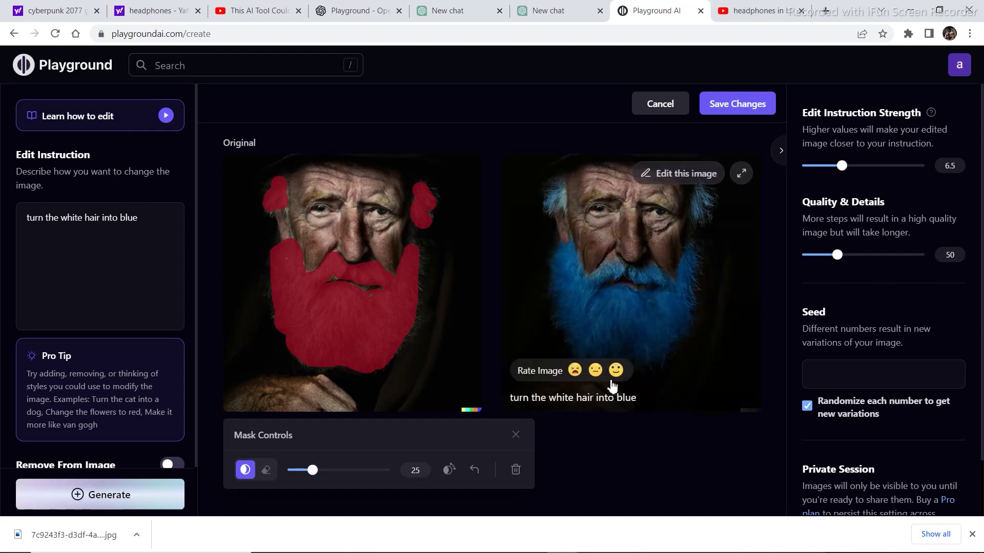
left_click(475, 470)
left_click(474, 469)
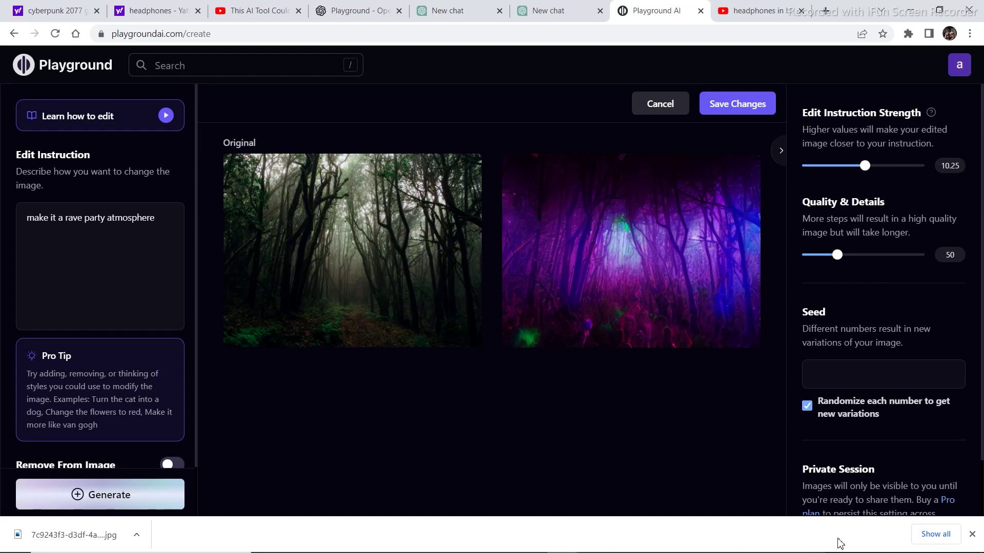
Generate the rave-party forest edit at strength 13, then regenerate it at strength 6.25
left_click_drag(866, 166, 881, 166)
left_click(110, 497)
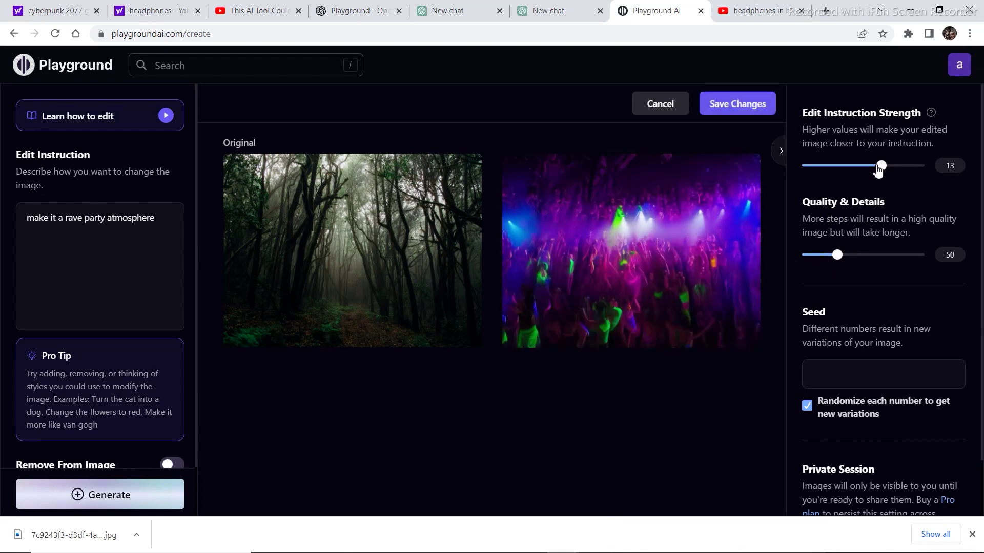
left_click_drag(878, 170, 843, 173)
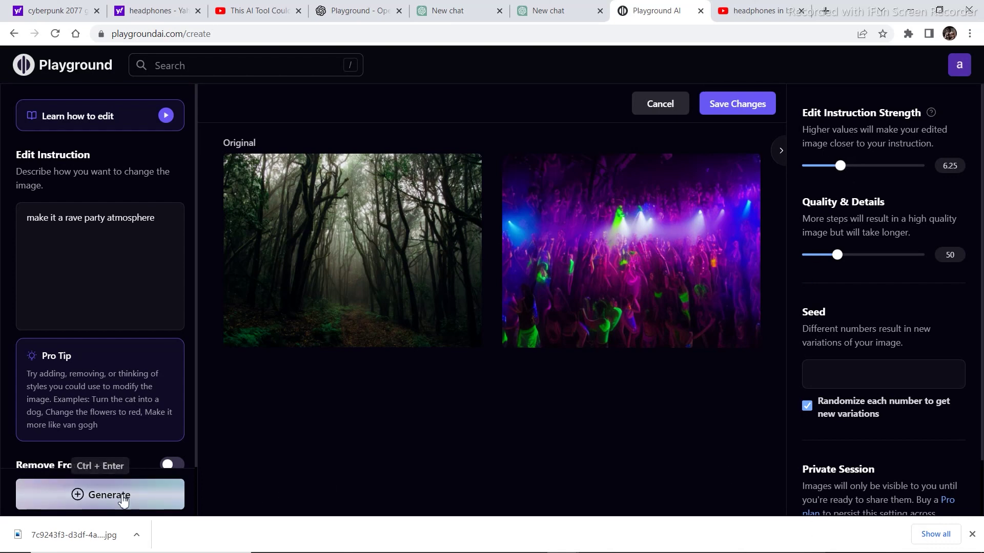
left_click(123, 497)
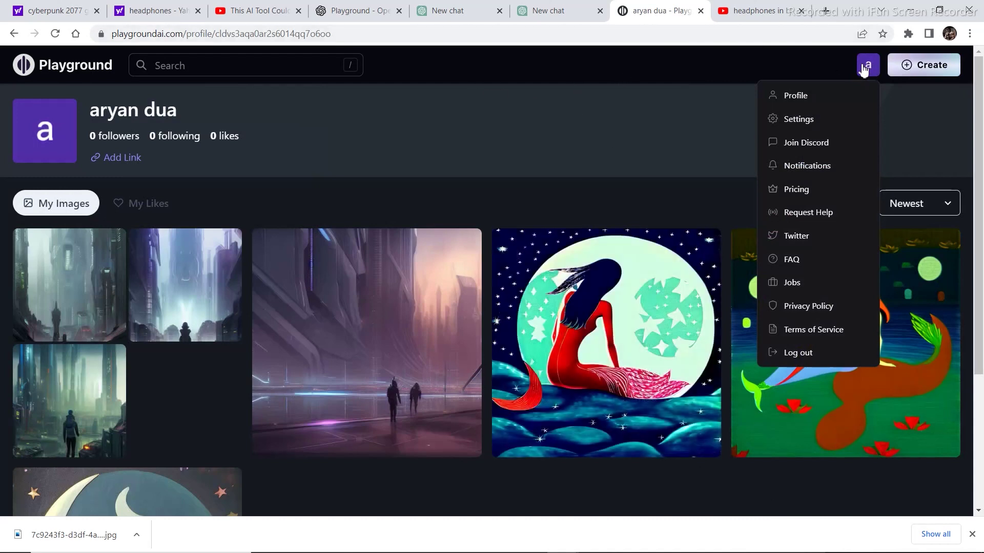
Start a new creation session from the profile page and apply the Neon Mecha style filter
left_click(789, 101)
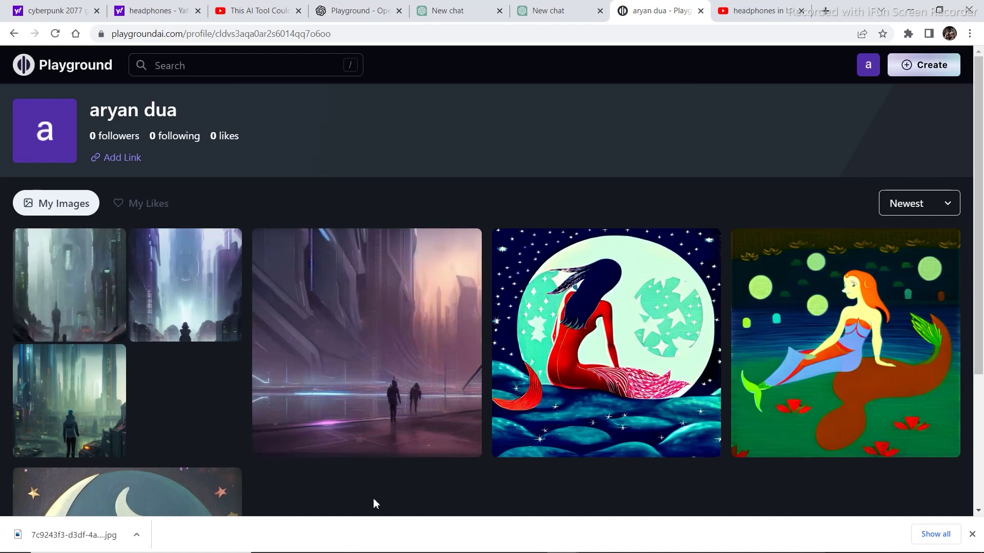
left_click(919, 74)
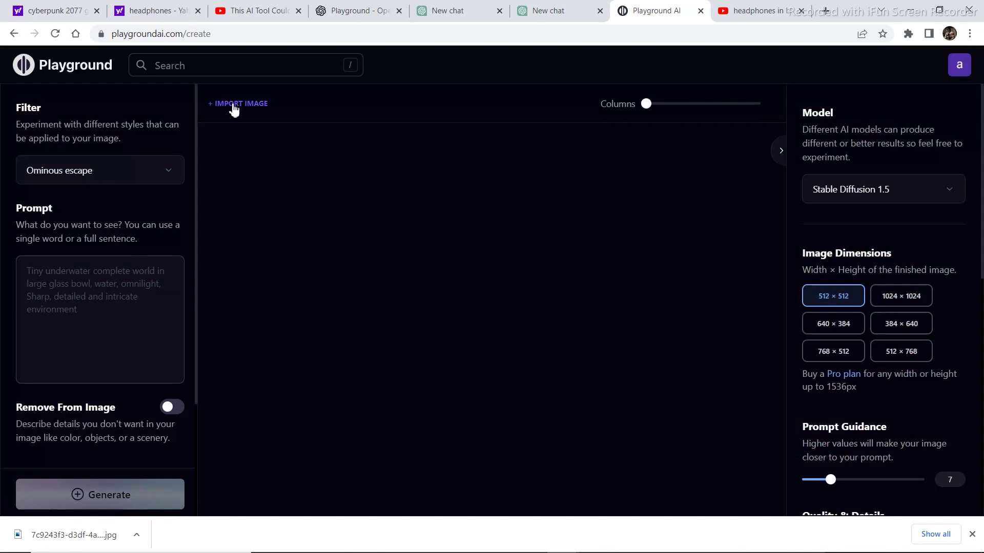
left_click(68, 182)
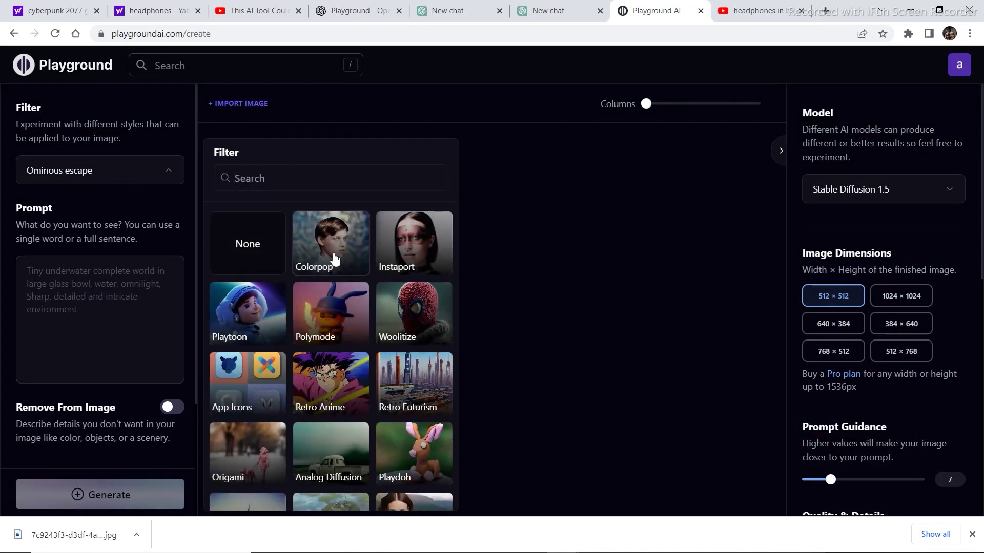
scroll(341, 271, "down", 12)
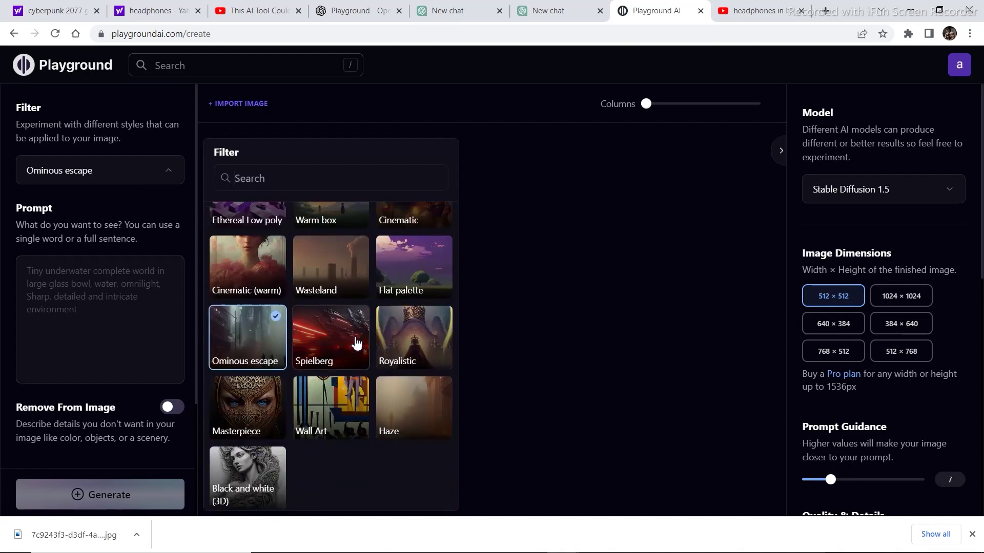
scroll(354, 343, "up", 12)
scroll(285, 314, "down", 3)
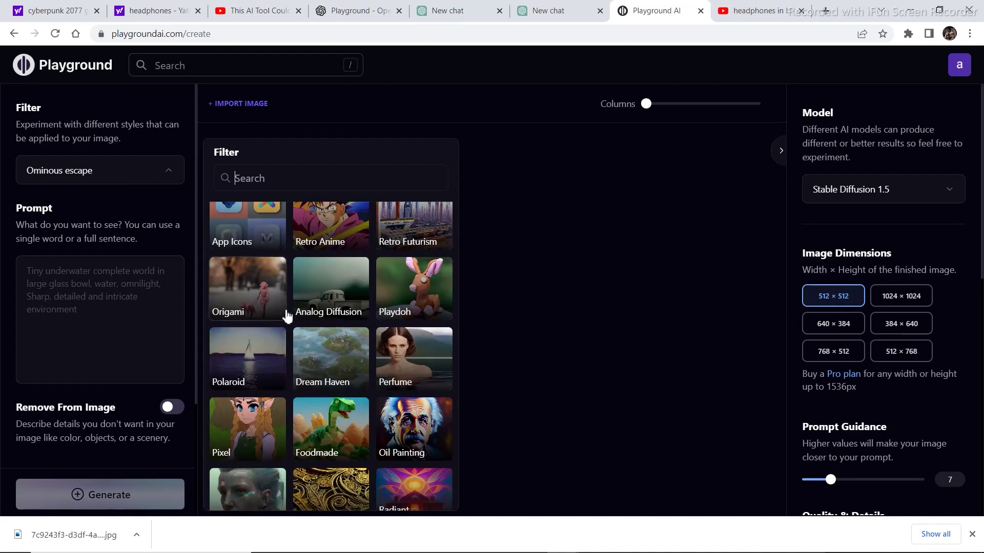
scroll(424, 336, "up", 3)
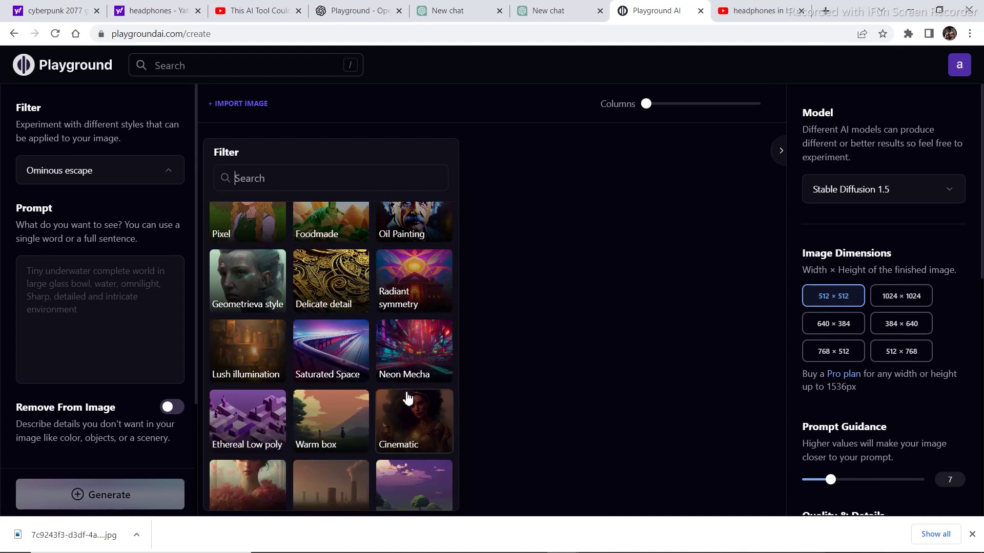
left_click(403, 358)
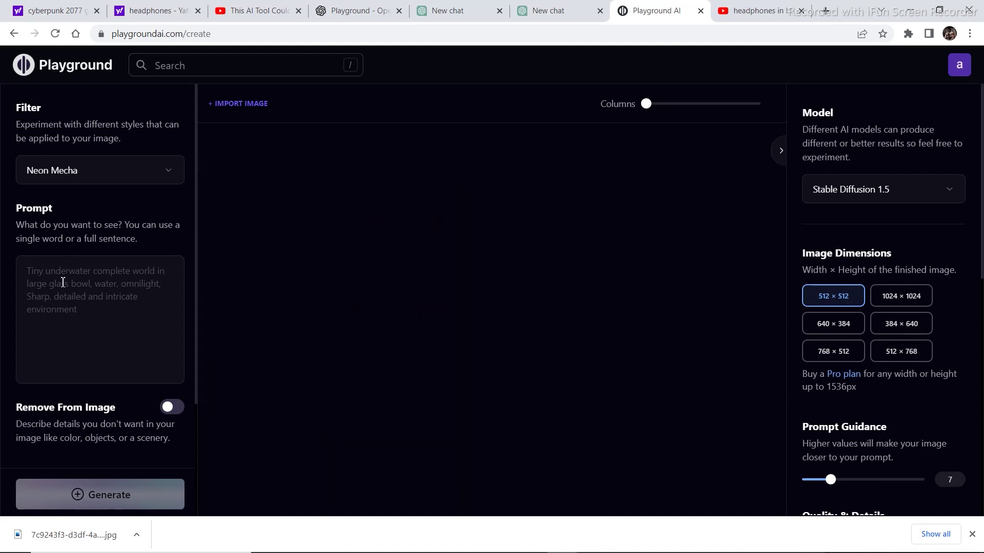
left_click(63, 282)
Generate images from 'warriors fighting with futuristic weapons' and scroll through the three results
type("wa")
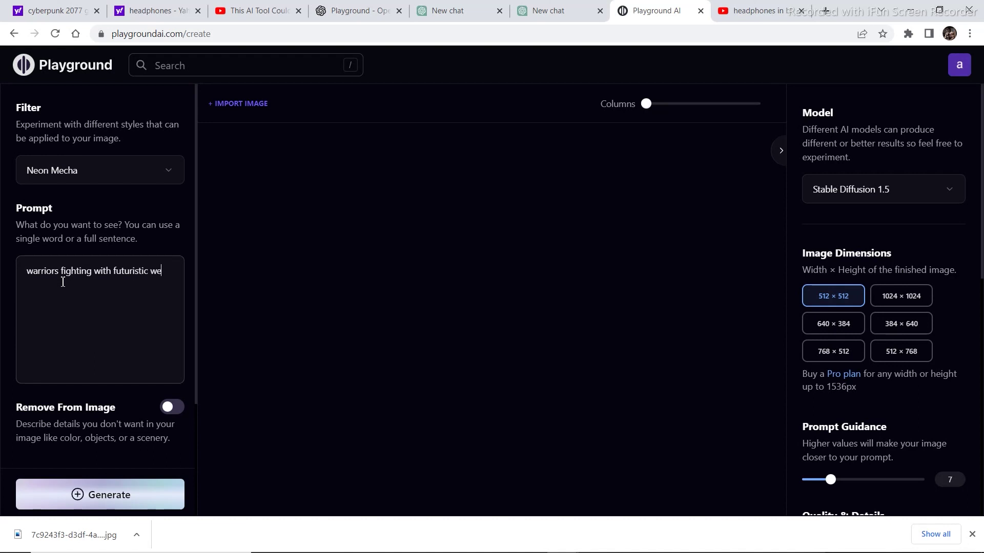
type("pons")
left_click(113, 499)
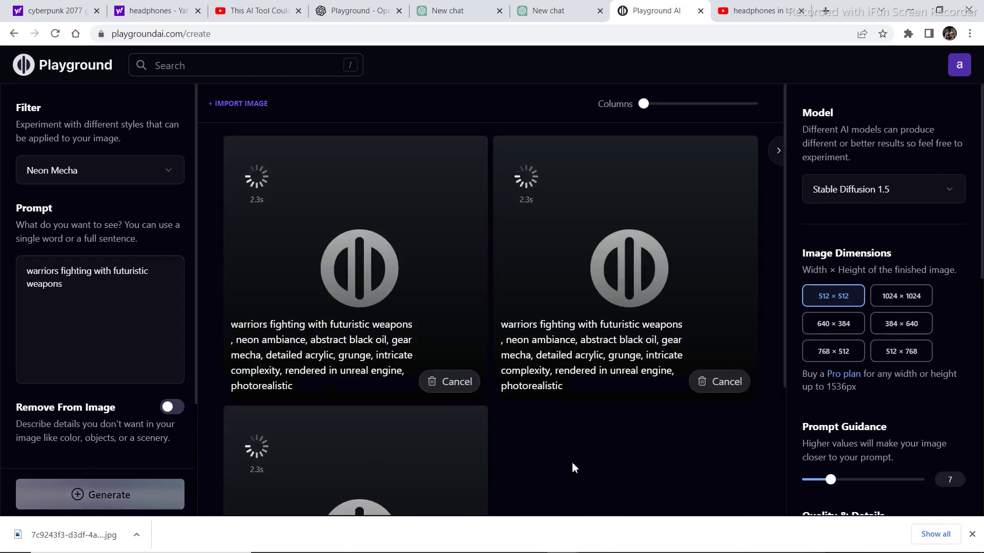
scroll(694, 485, "down", 4)
scroll(879, 472, "down", 8)
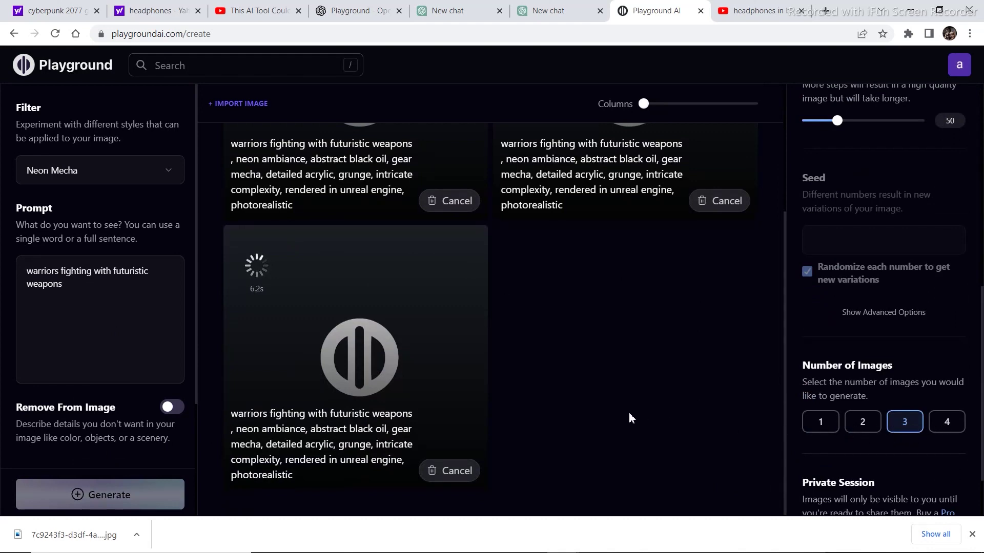
scroll(830, 415, "up", 1)
scroll(834, 382, "up", 2)
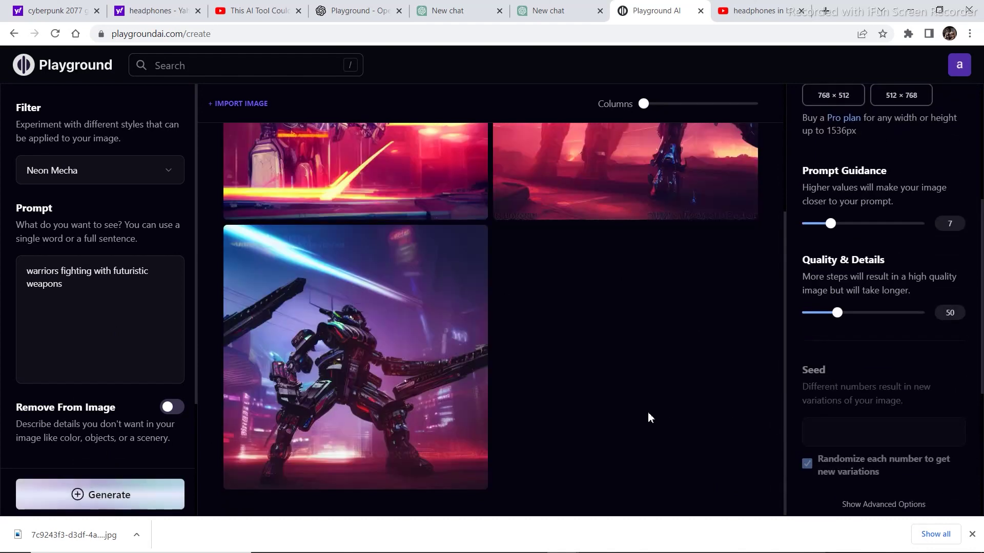
scroll(571, 417, "up", 3)
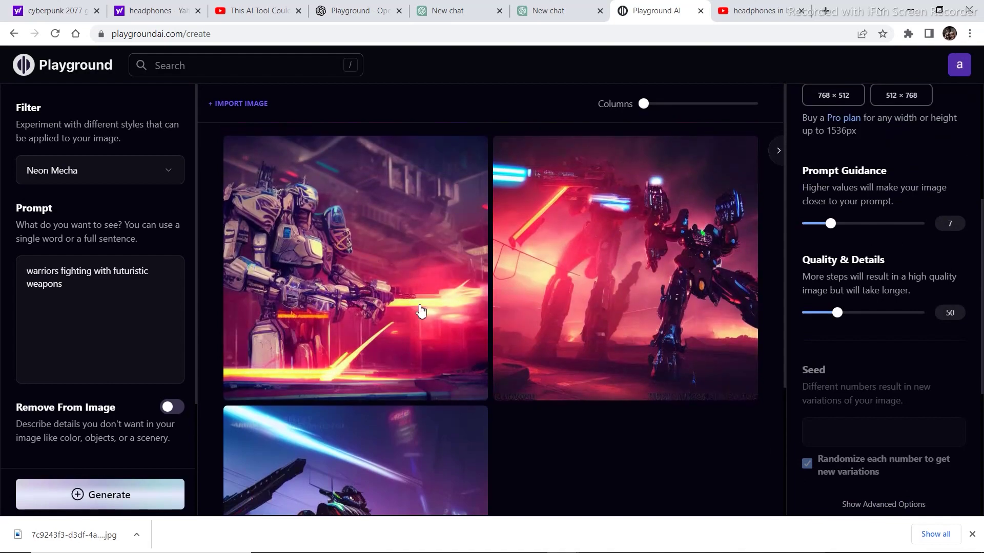
scroll(591, 379, "down", 3)
scroll(97, 361, "down", 3)
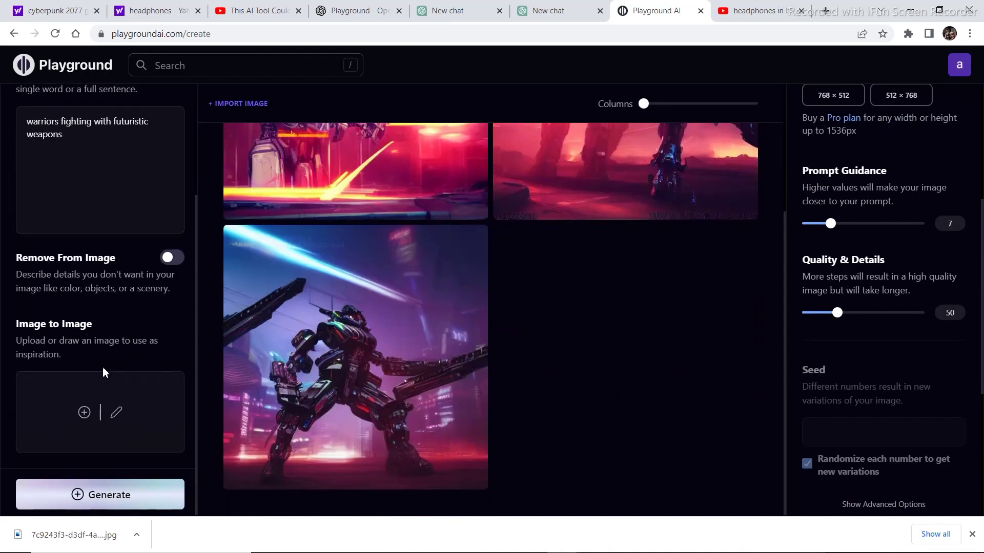
scroll(413, 395, "up", 3)
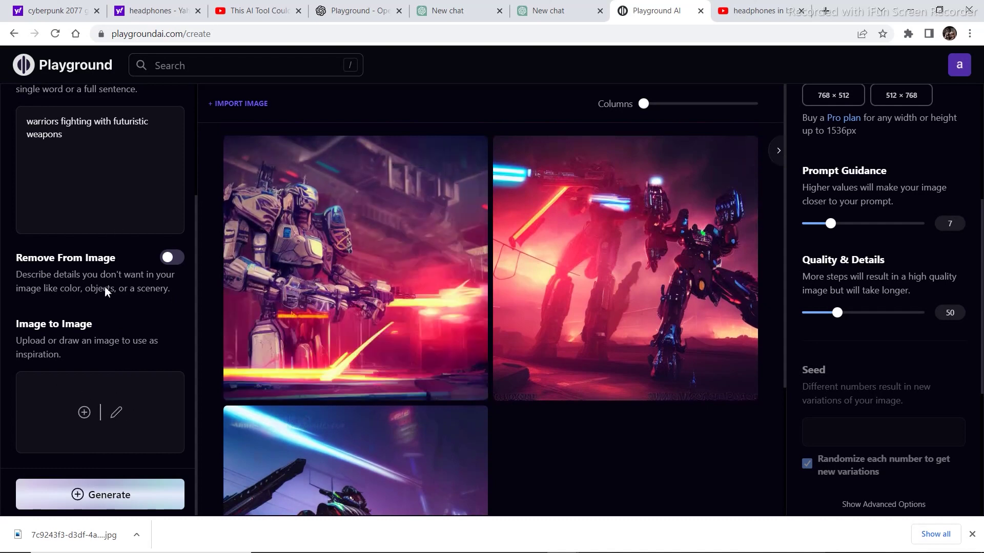
scroll(103, 295, "up", 1)
Turn on Remove From Image and keep the Radiant symmetry filter selected
left_click(167, 324)
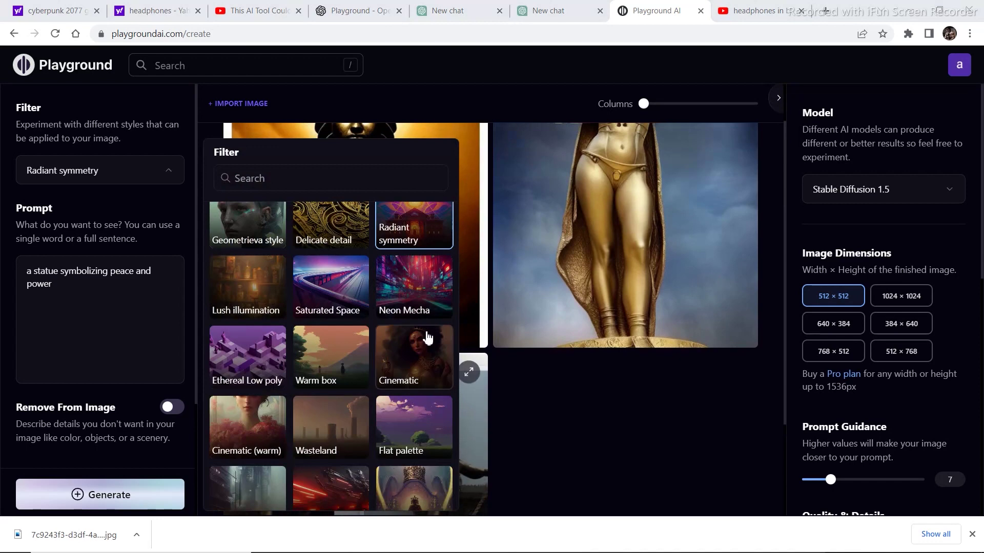
scroll(428, 334, "up", 2)
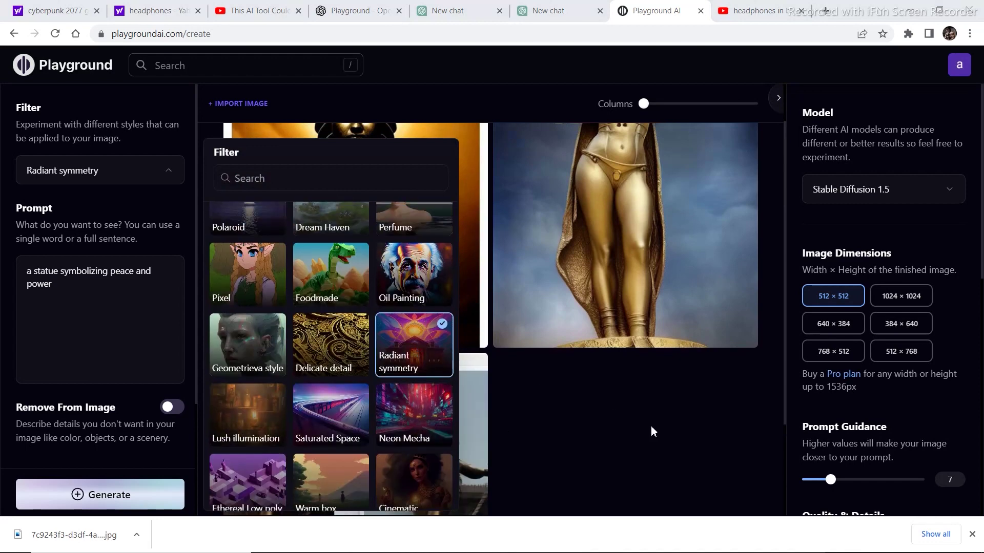
scroll(666, 446, "down", 2)
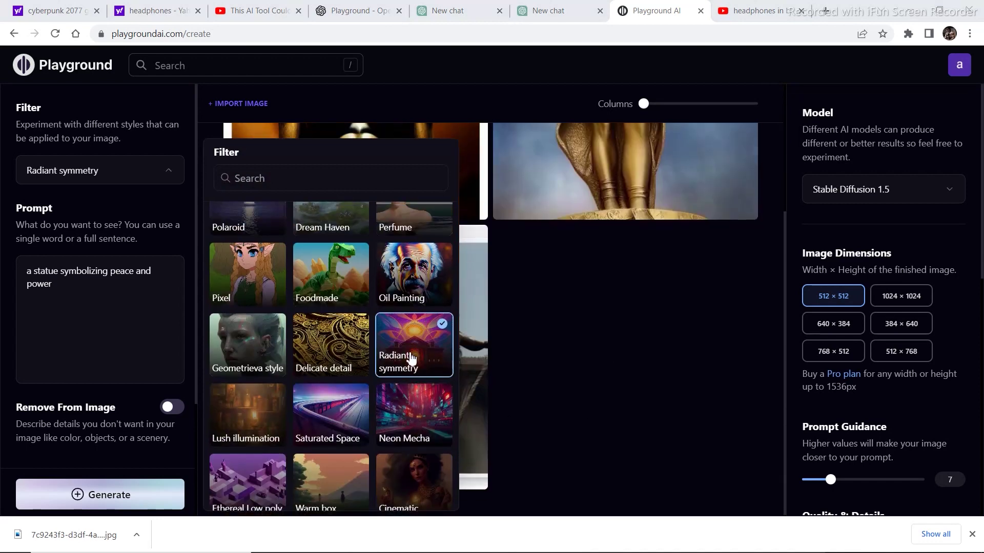
left_click(169, 451)
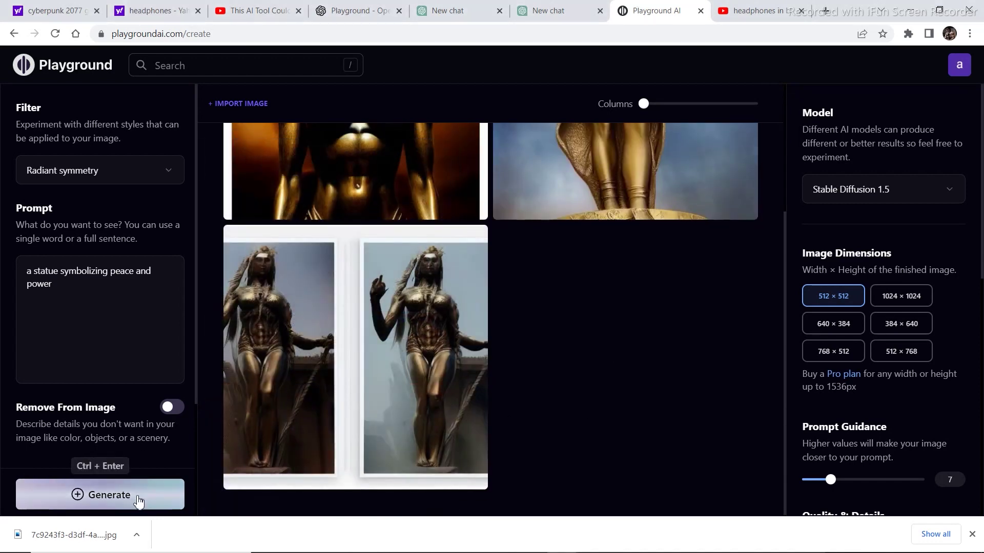
Generate the 'statue symbolizing peace and power' images and browse the results
left_click(128, 497)
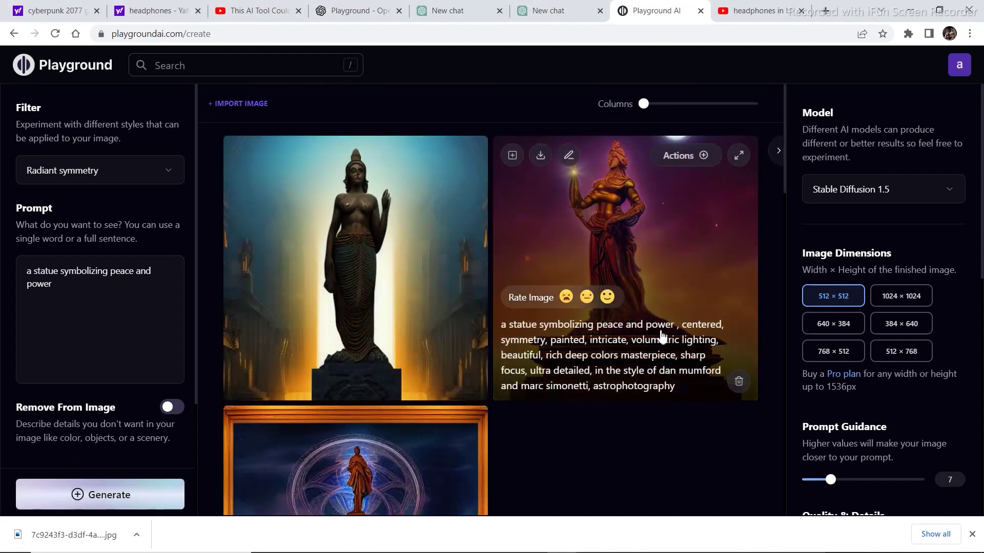
scroll(556, 418, "down", 3)
scroll(609, 397, "down", 9)
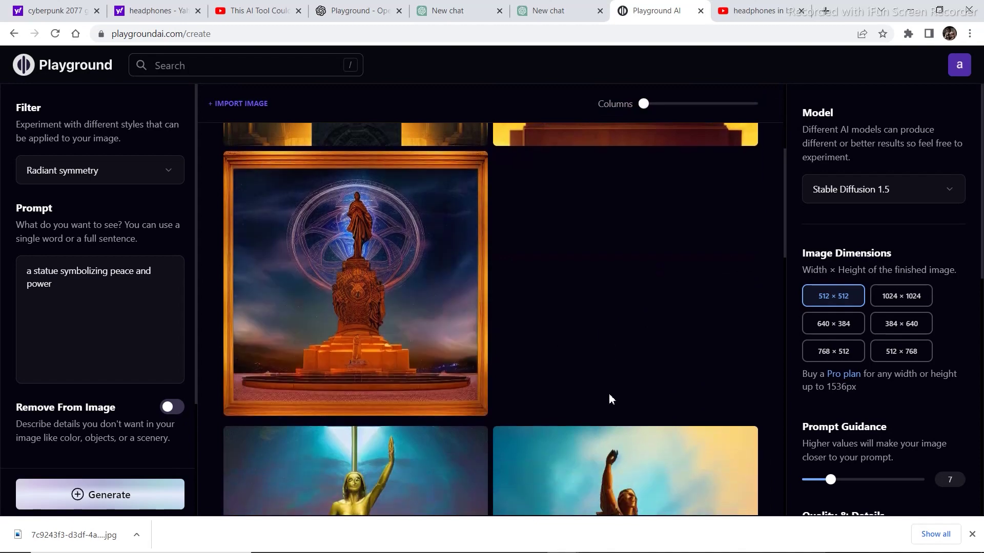
scroll(609, 395, "down", 8)
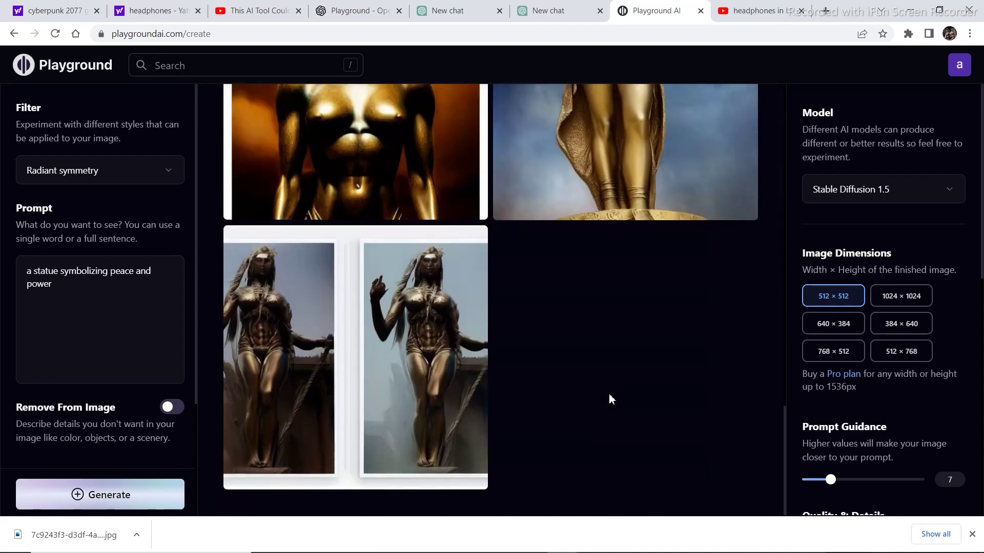
scroll(609, 397, "up", 8)
scroll(609, 397, "up", 10)
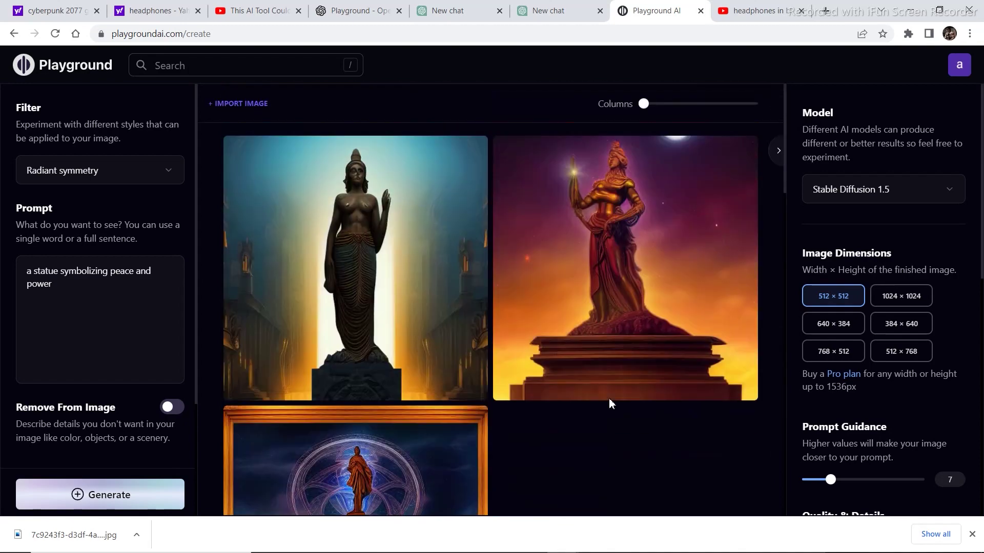
scroll(608, 398, "down", 4)
scroll(610, 400, "up", 4)
scroll(845, 433, "down", 5)
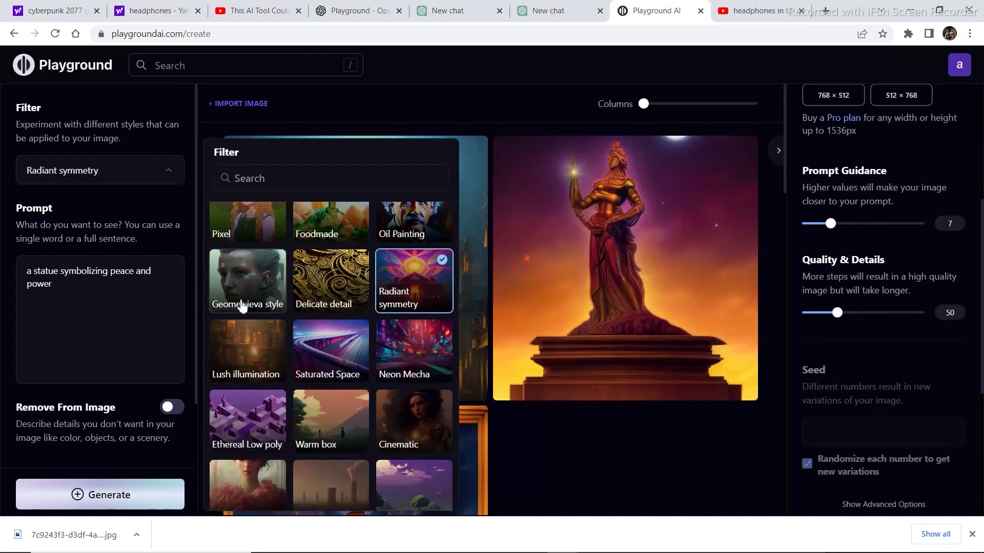
Switch the style filter to Geometrieva style and generate new statue images
left_click(241, 280)
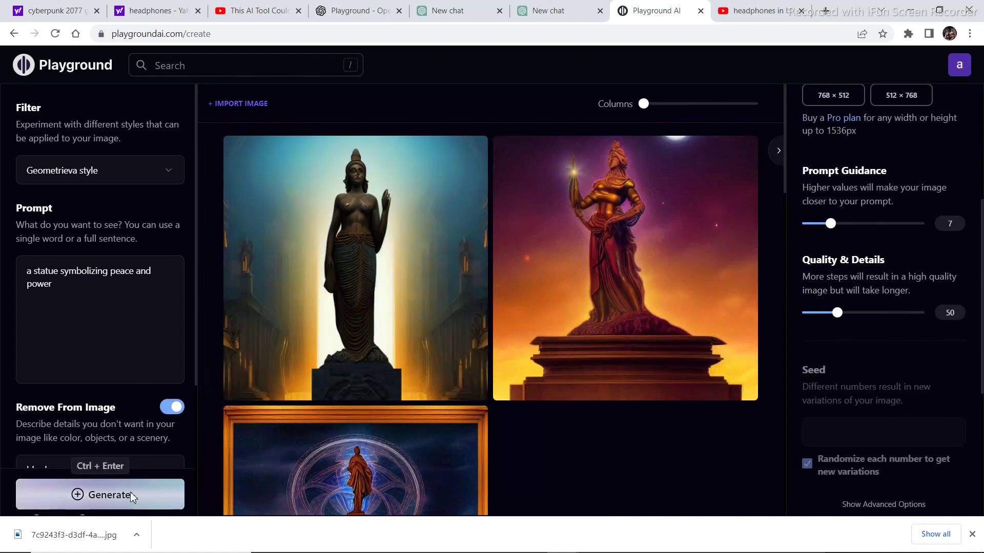
left_click(130, 493)
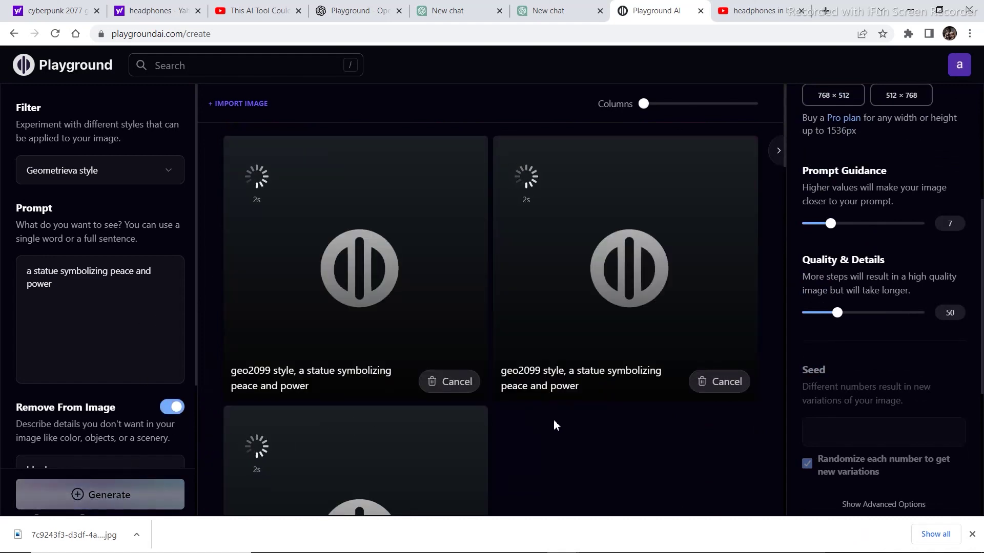